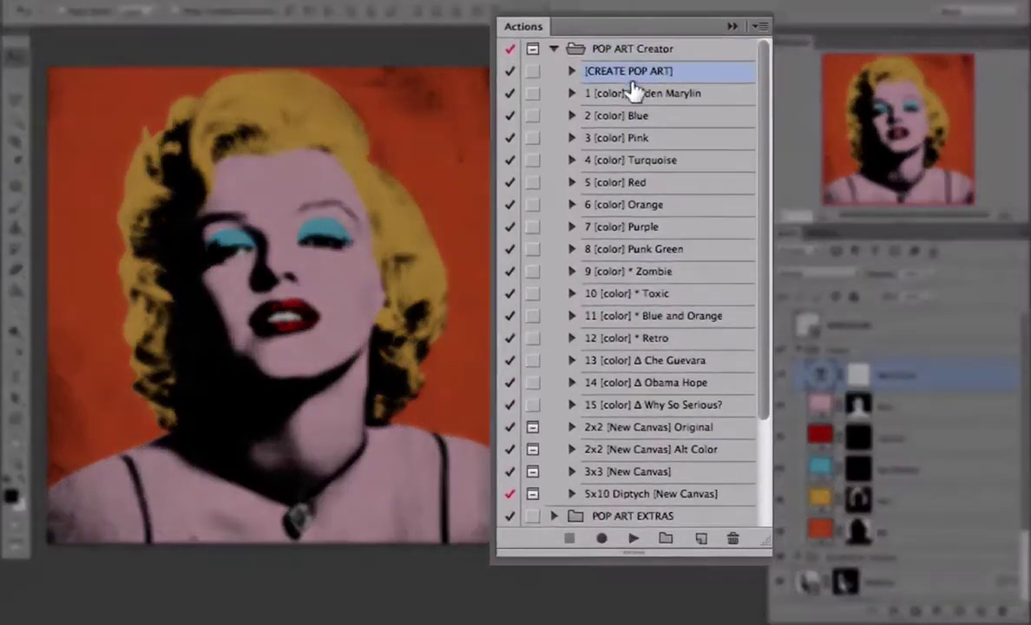
Step: Browse the POP ART Creator colour actions one by one, down to 12 [color] * Retro
{"action": "left_click", "coordinate": [620, 149]}
{"action": "left_click", "coordinate": [622, 111]}
{"action": "left_click", "coordinate": [615, 134]}
{"action": "left_click", "coordinate": [607, 180]}
{"action": "left_click", "coordinate": [606, 203]}
{"action": "left_click", "coordinate": [606, 226]}
{"action": "left_click", "coordinate": [606, 249]}
{"action": "left_click", "coordinate": [606, 272]}
{"action": "left_click", "coordinate": [606, 317]}
{"action": "left_click", "coordinate": [607, 340]}
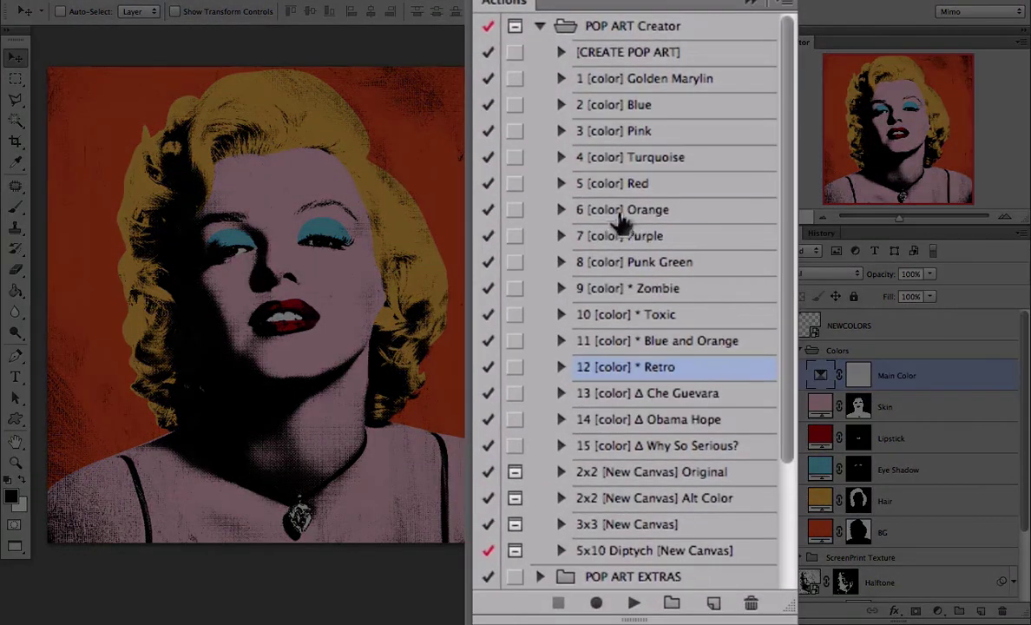
Step: Expand 6 [color] Orange and step through its first recorded layer steps
{"action": "left_click", "coordinate": [588, 227]}
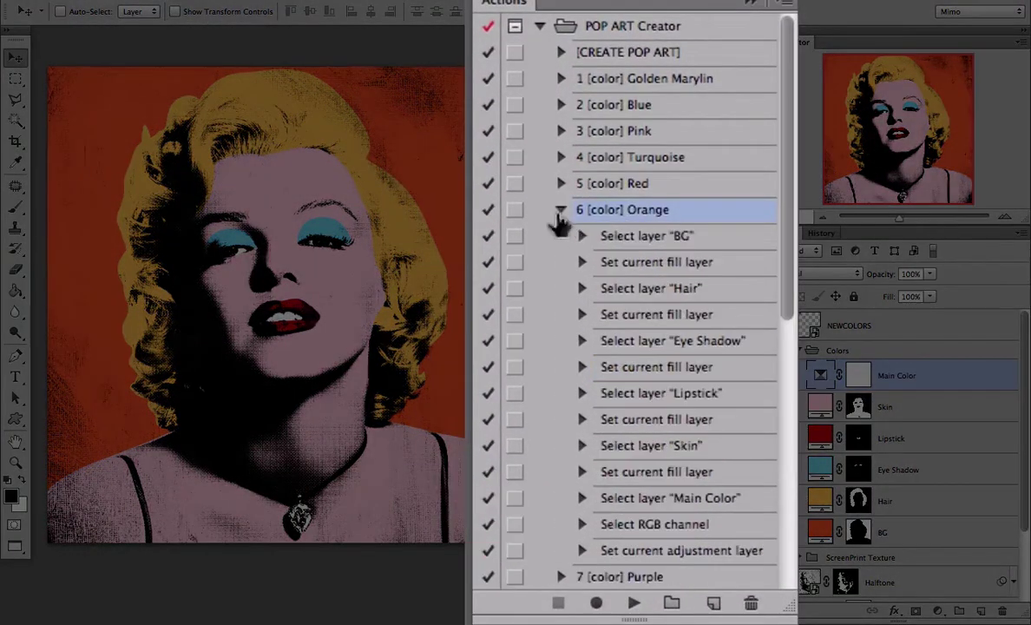
{"action": "left_click", "coordinate": [653, 236]}
{"action": "left_click", "coordinate": [649, 263]}
{"action": "left_click", "coordinate": [646, 290]}
{"action": "left_click", "coordinate": [642, 315]}
{"action": "left_click", "coordinate": [638, 341]}
{"action": "left_click", "coordinate": [634, 367]}
Step: Review Orange's remaining steps through the final adjustment layer, then collapse the action
{"action": "left_click", "coordinate": [632, 393]}
{"action": "left_click", "coordinate": [636, 420]}
{"action": "left_click", "coordinate": [635, 445]}
{"action": "left_click", "coordinate": [633, 472]}
{"action": "left_click", "coordinate": [631, 497]}
{"action": "left_click", "coordinate": [631, 524]}
{"action": "left_click", "coordinate": [685, 552]}
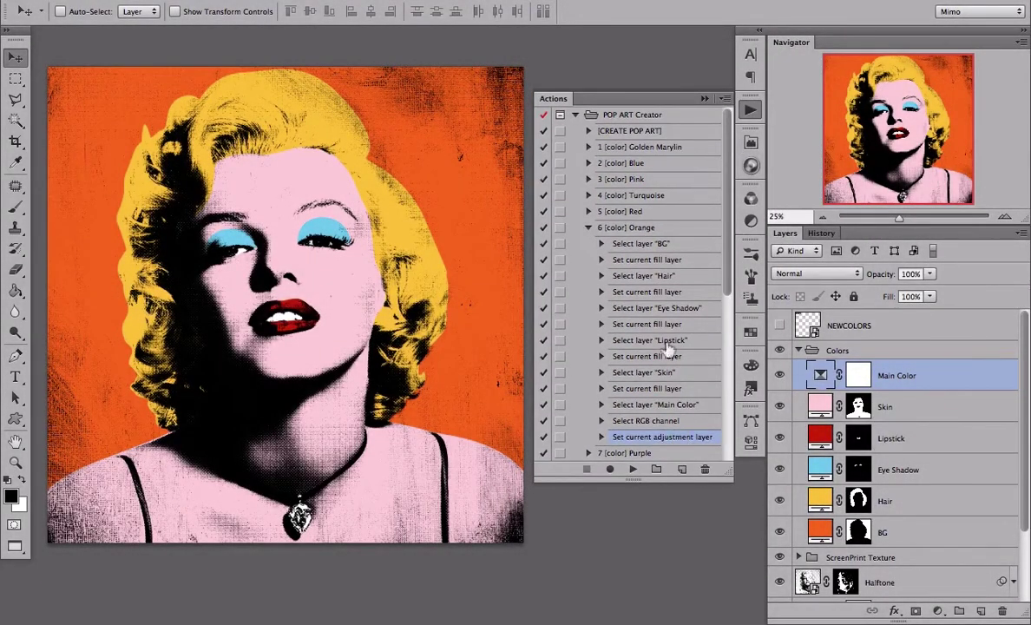
{"action": "left_click", "coordinate": [638, 228]}
{"action": "left_click", "coordinate": [587, 228]}
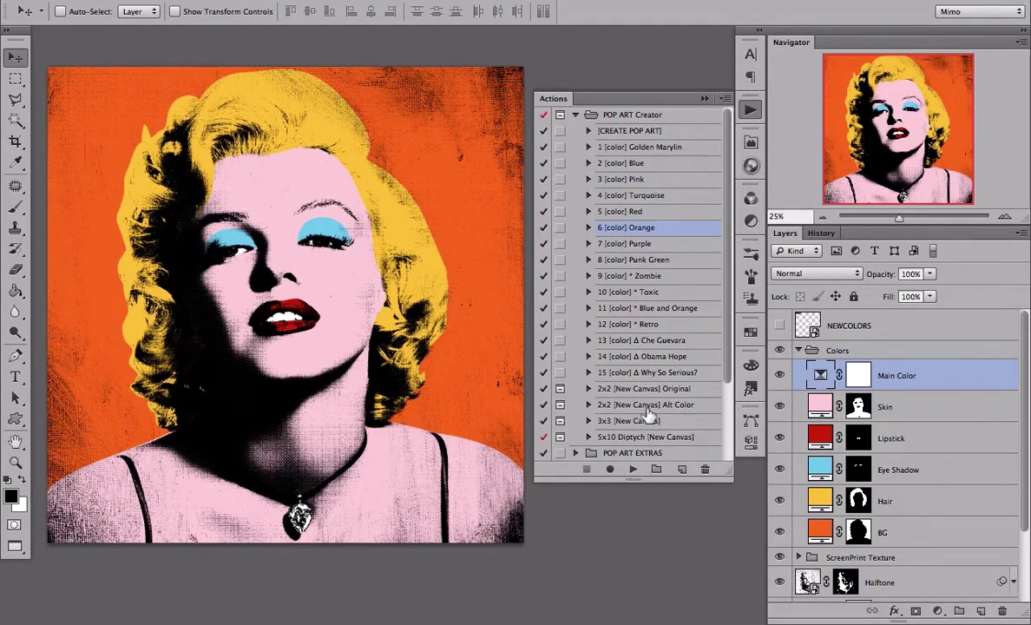
Step: Make the NEWCOLORS chevron swatch layer visible and select the Colors layer group
{"action": "left_click", "coordinate": [779, 326]}
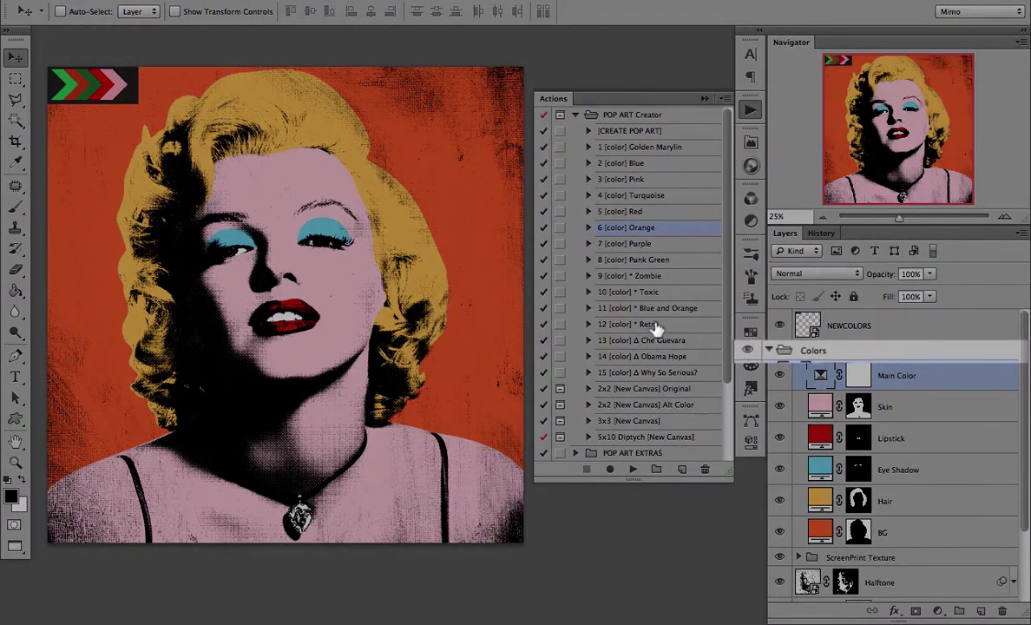
{"action": "left_click", "coordinate": [825, 351]}
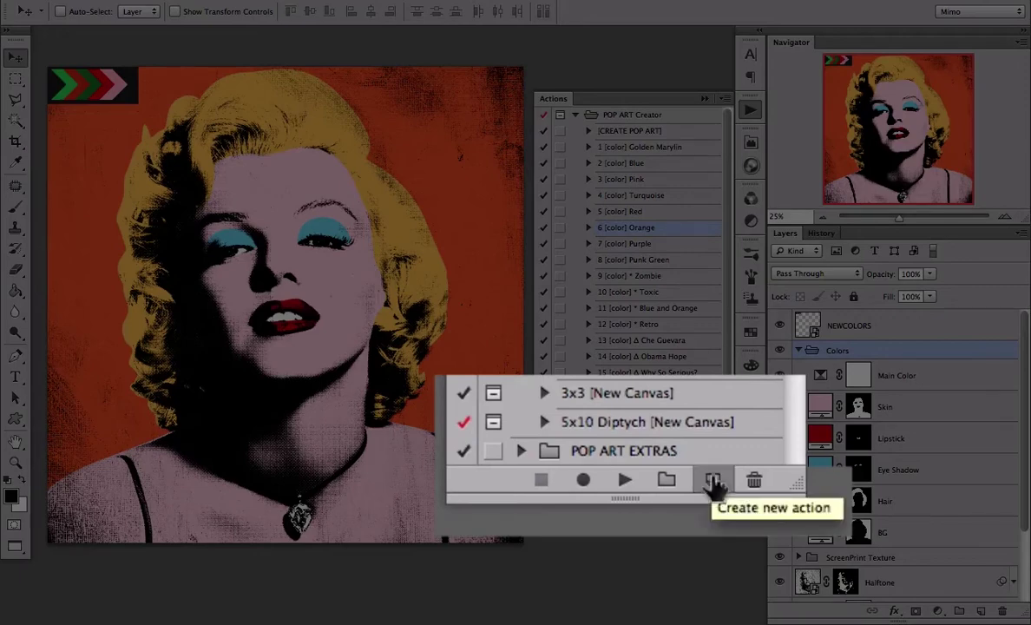
Step: Create a new action named '16 [color] Poison Ivy' and begin recording it
{"action": "left_click", "coordinate": [681, 469]}
{"action": "type", "text": "16 [color] "}
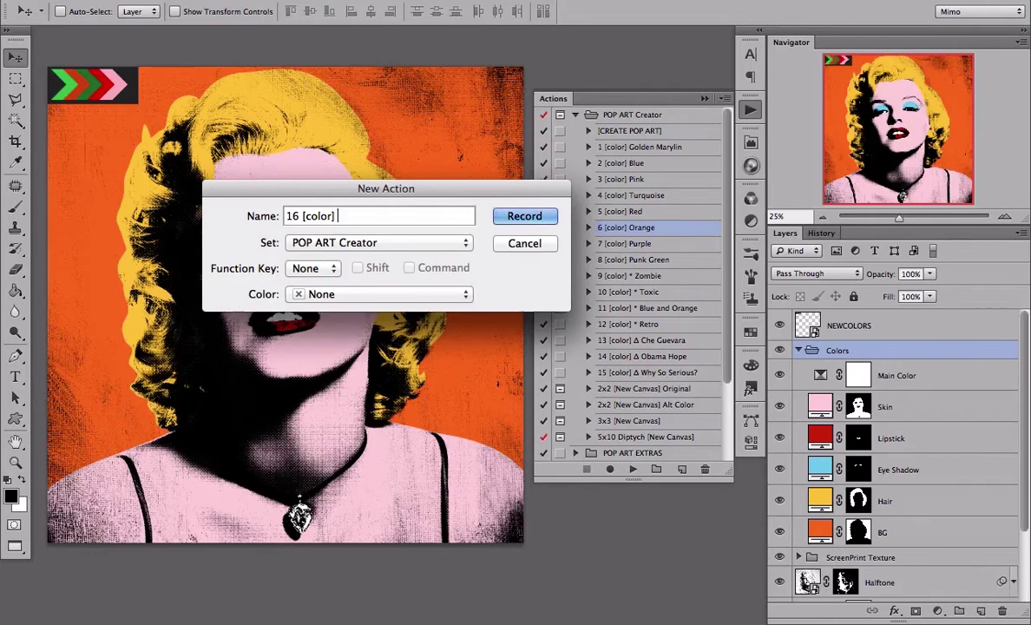
{"action": "type", "text": "Poison Ivy"}
{"action": "left_click", "coordinate": [514, 216]}
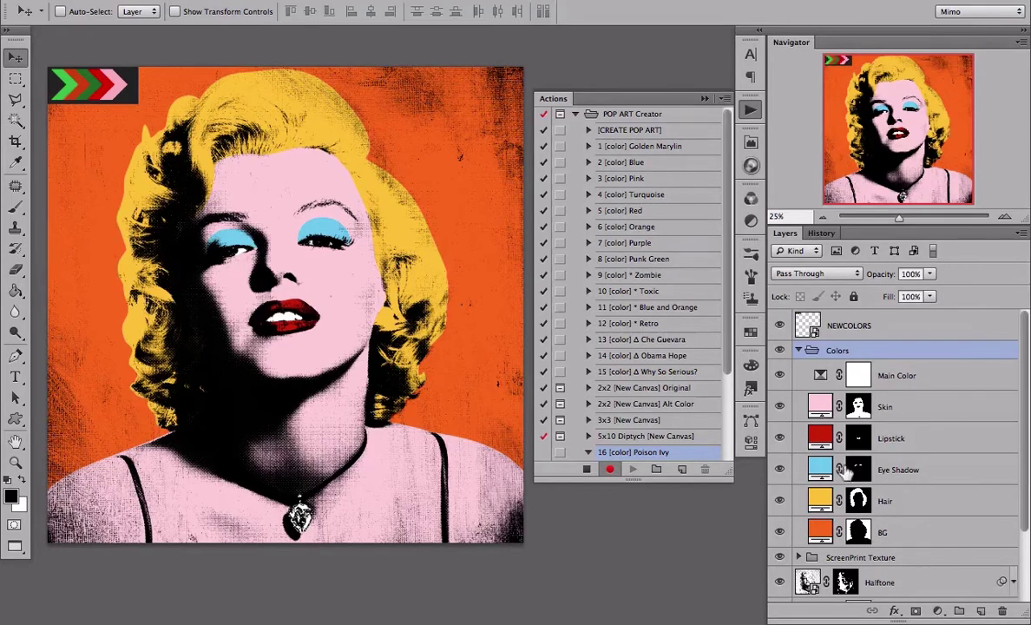
Step: Set the BG fill to green and the Hair fill to the sampled red chevron
{"action": "left_click", "coordinate": [925, 535]}
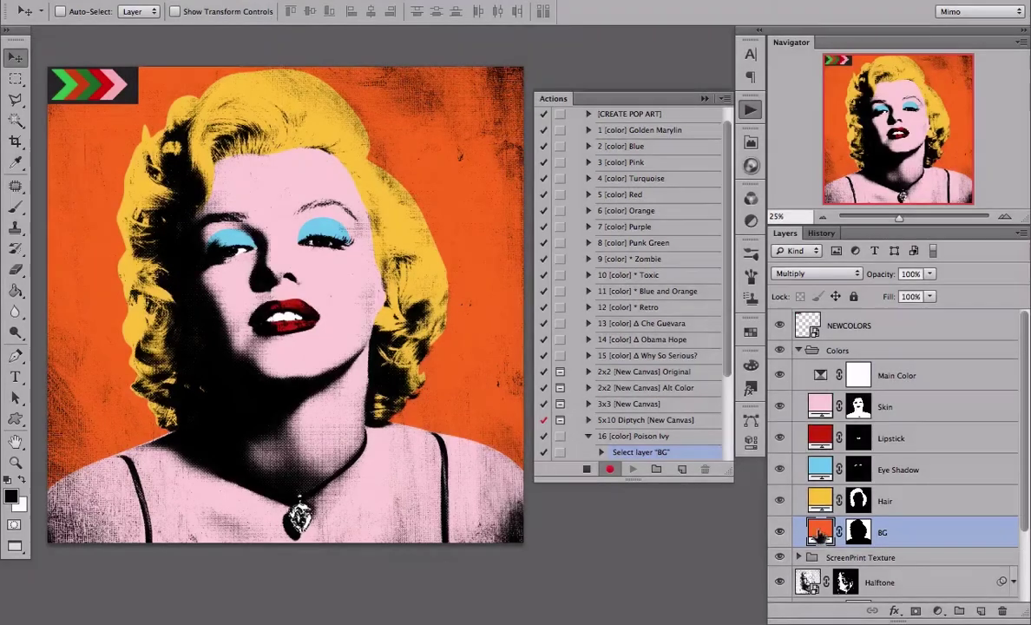
{"action": "double_click", "coordinate": [820, 531]}
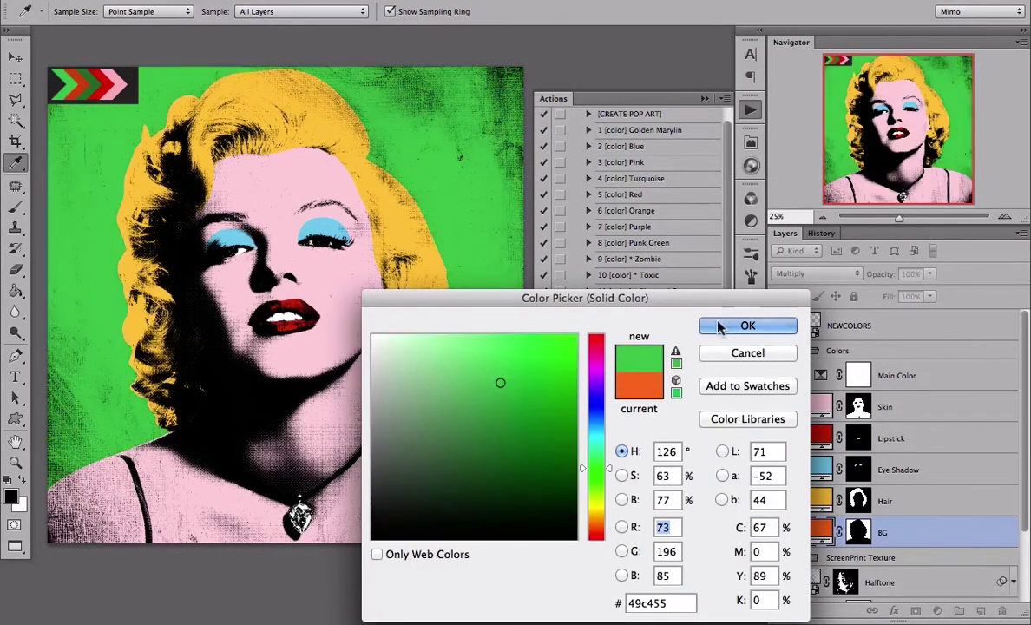
{"action": "key", "text": "Return"}
{"action": "left_click", "coordinate": [953, 511]}
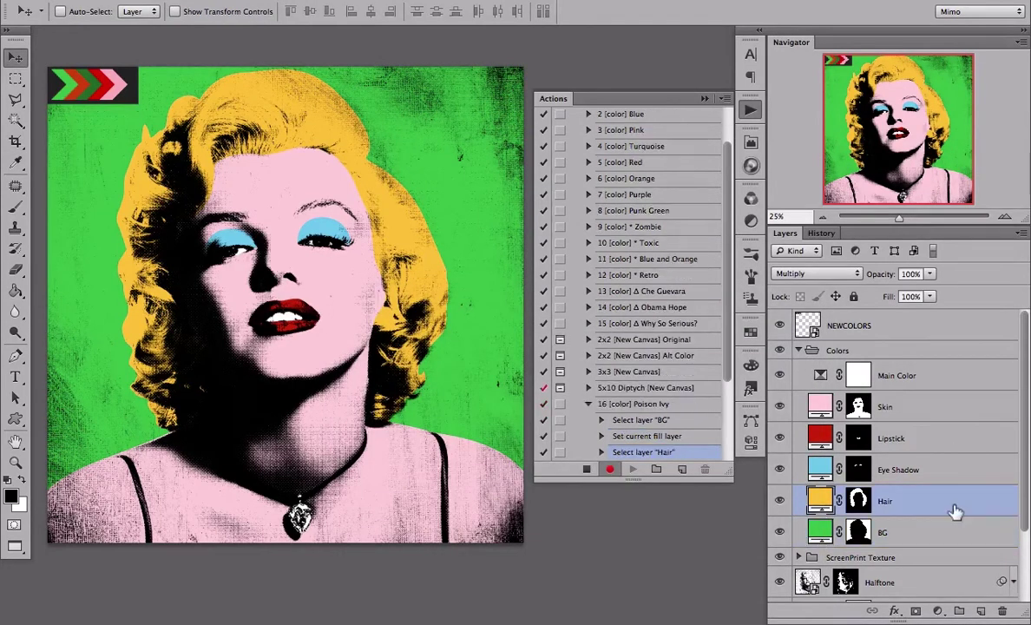
{"action": "double_click", "coordinate": [820, 501]}
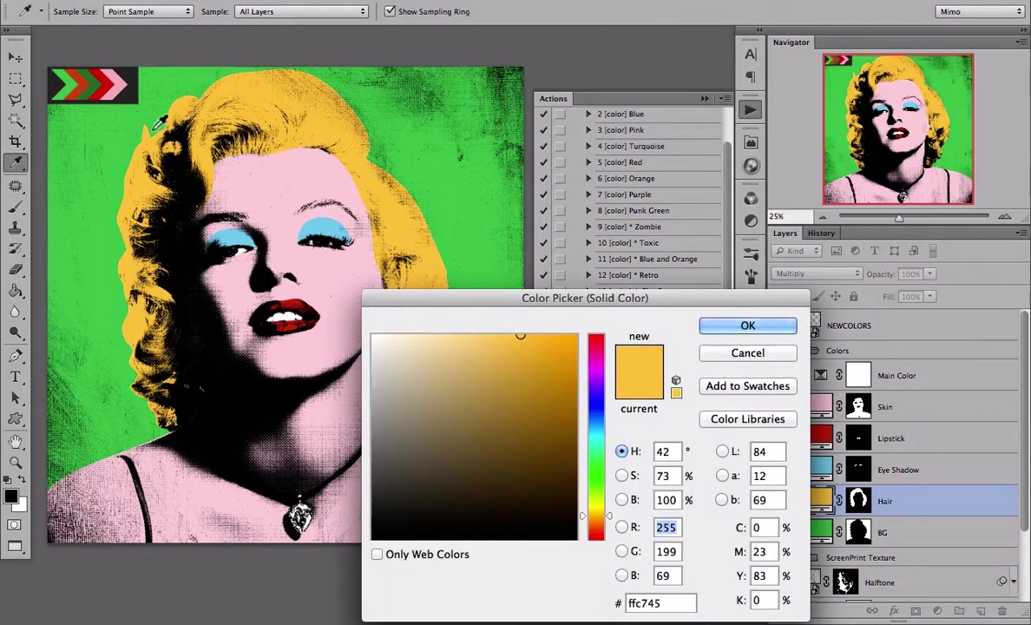
{"action": "left_click", "coordinate": [78, 83]}
{"action": "key", "text": "Return"}
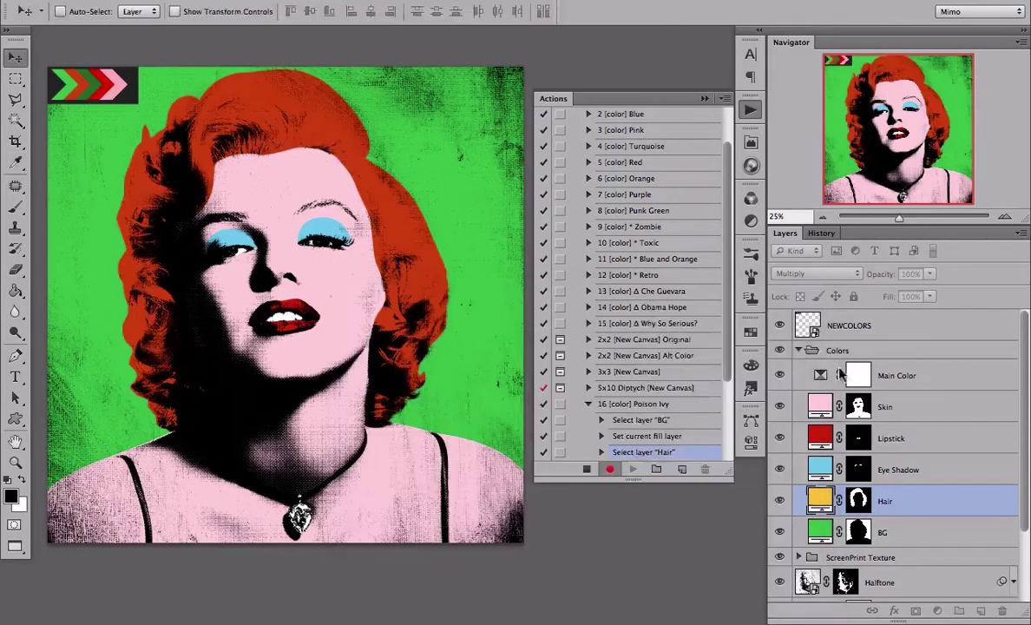
Step: Give the Eye Shadow fill the sampled green chevron and confirm the red Lipstick colour
{"action": "left_click", "coordinate": [823, 468]}
{"action": "double_click", "coordinate": [823, 469]}
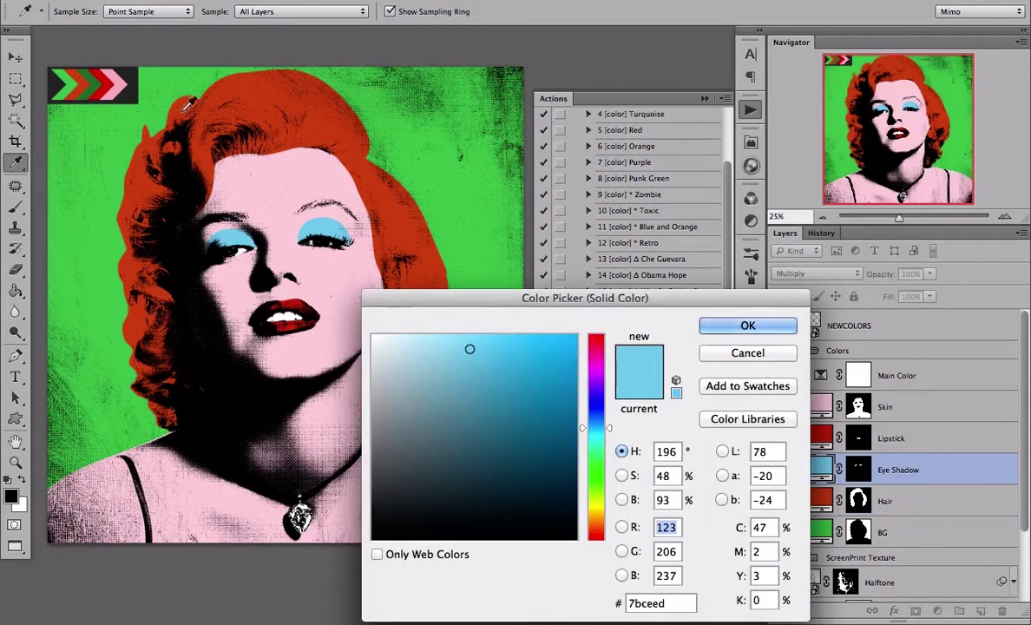
{"action": "left_click", "coordinate": [62, 84]}
{"action": "left_click", "coordinate": [748, 326]}
{"action": "key", "text": "alt+bracketright"}
{"action": "double_click", "coordinate": [819, 441]}
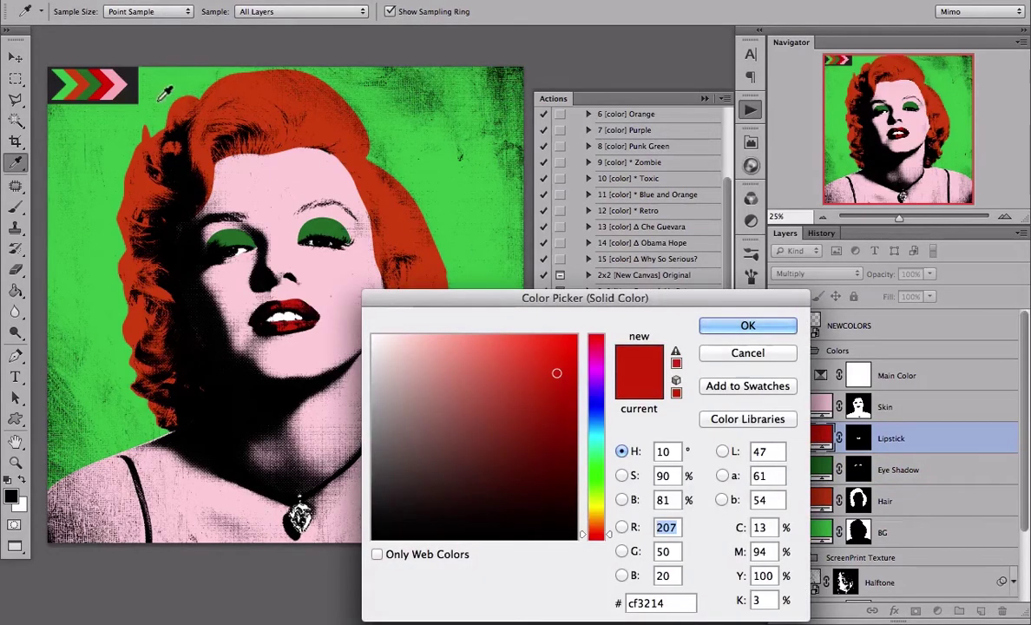
{"action": "left_click", "coordinate": [742, 326]}
Step: Set the Skin fill to a deeper pink sampled from the canvas, then select Main Color
{"action": "key", "text": "alt+bracketright"}
{"action": "double_click", "coordinate": [819, 408]}
{"action": "left_click", "coordinate": [113, 83]}
{"action": "key", "text": "Return"}
{"action": "key", "text": "alt+bracketright"}
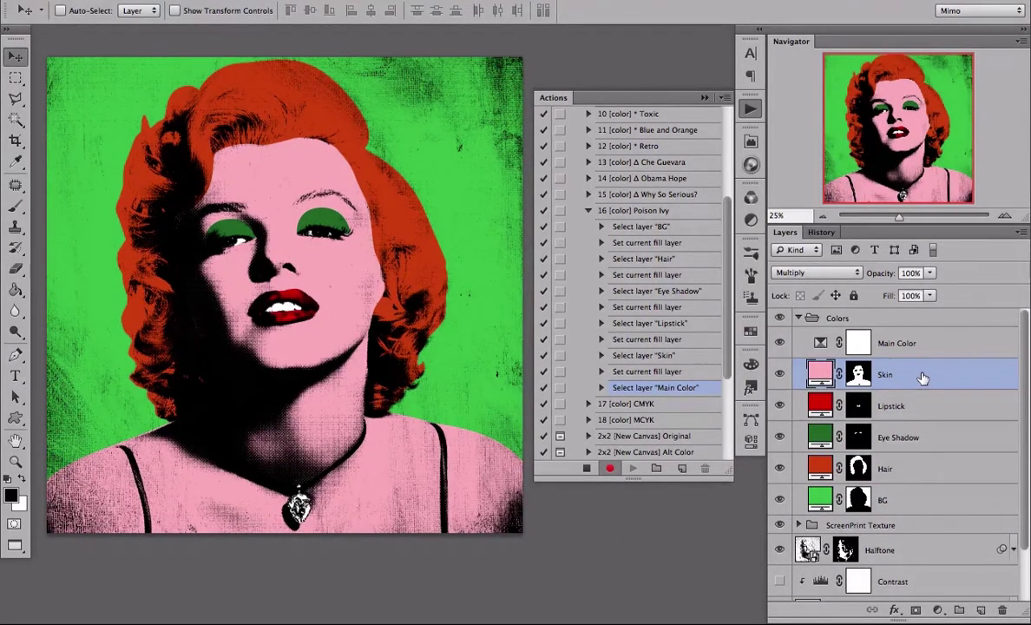
{"action": "left_click", "coordinate": [887, 349]}
{"action": "key", "text": "x"}
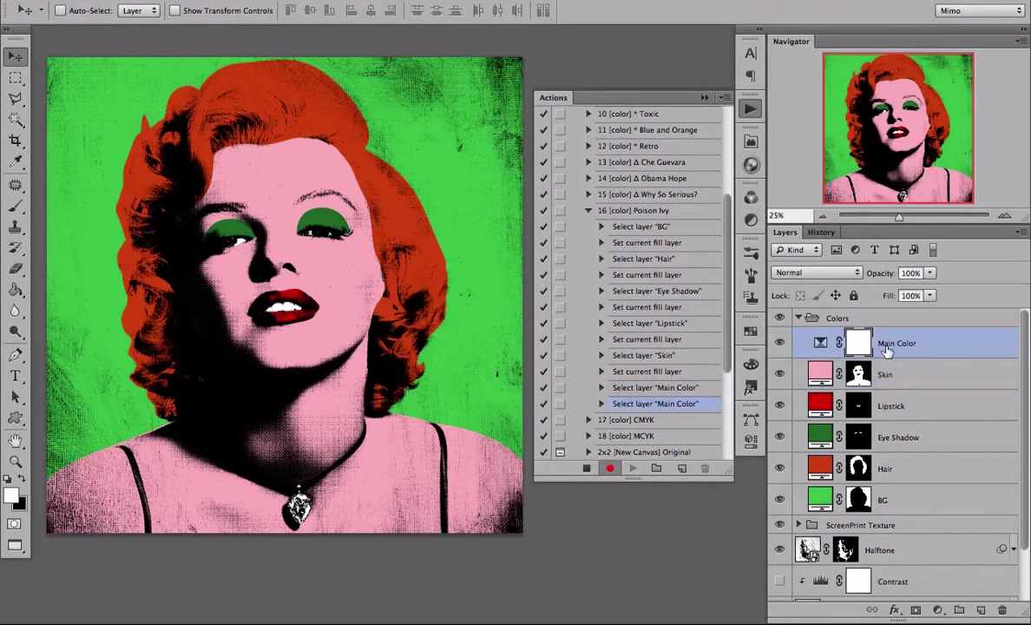
Step: Set Main Color's Selective Color Blacks to Cyan 1, Yellow 1, Magenta -45, Black 45
{"action": "double_click", "coordinate": [820, 343]}
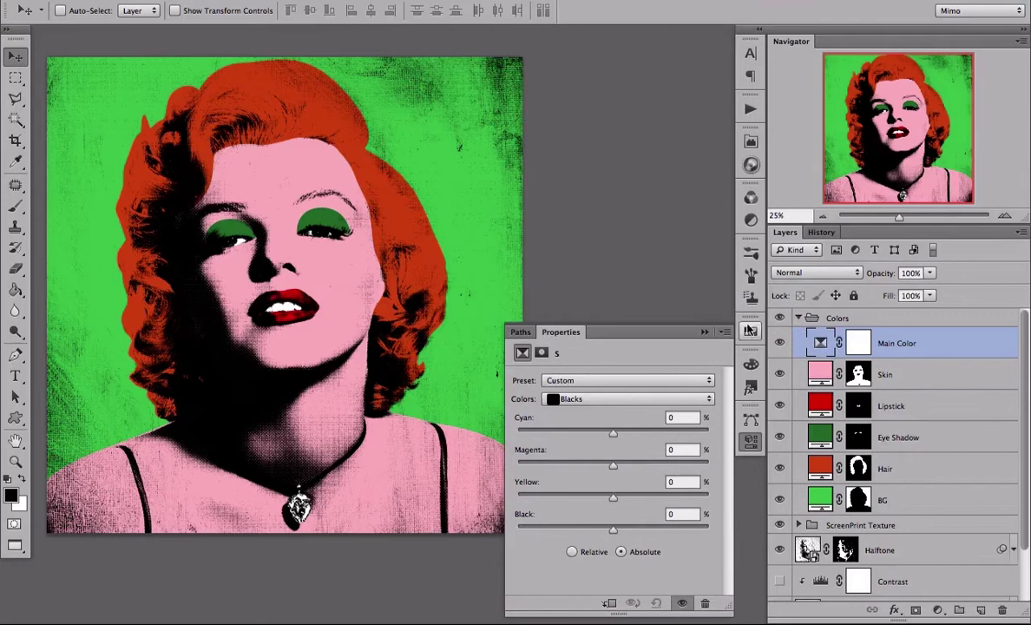
{"action": "left_click", "coordinate": [577, 400]}
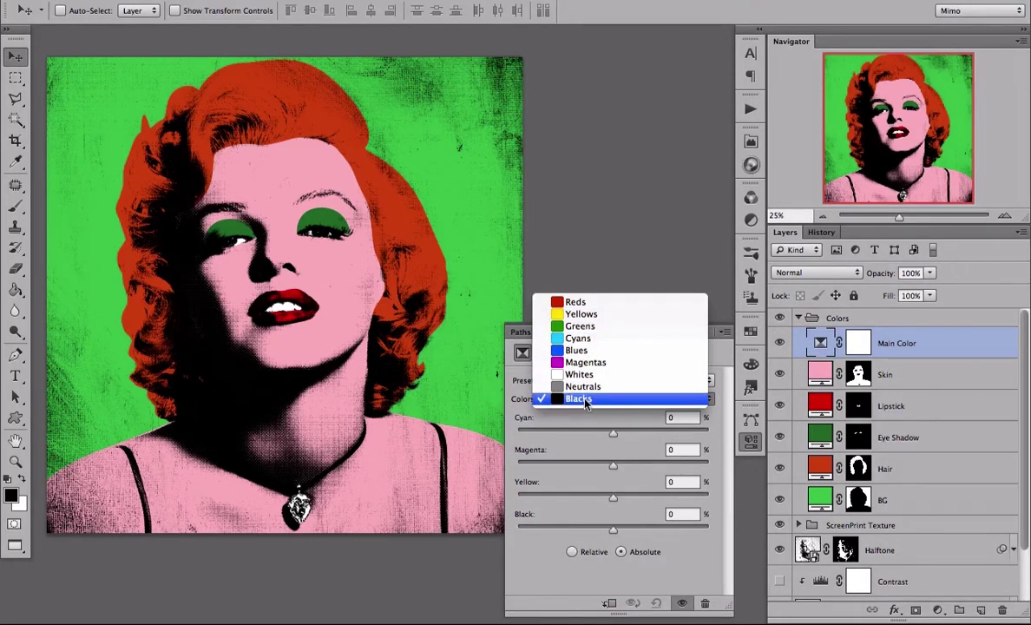
{"action": "left_click", "coordinate": [585, 401]}
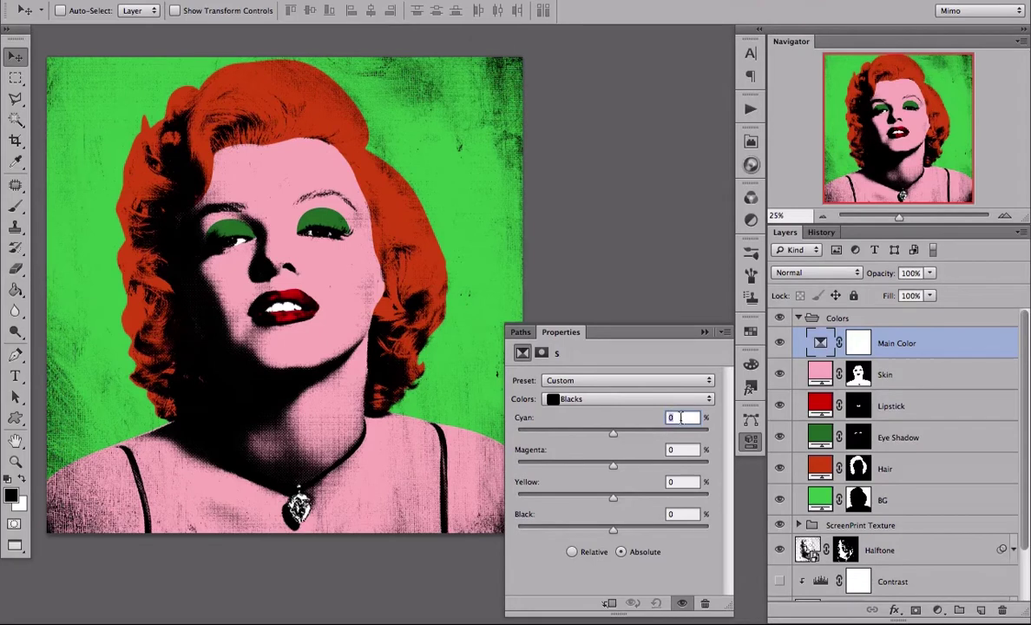
{"action": "type", "text": "1"}
{"action": "key", "text": "Tab"}
{"action": "type", "text": "1"}
{"action": "key", "text": "Tab"}
{"action": "type", "text": "1"}
{"action": "key", "text": "Tab"}
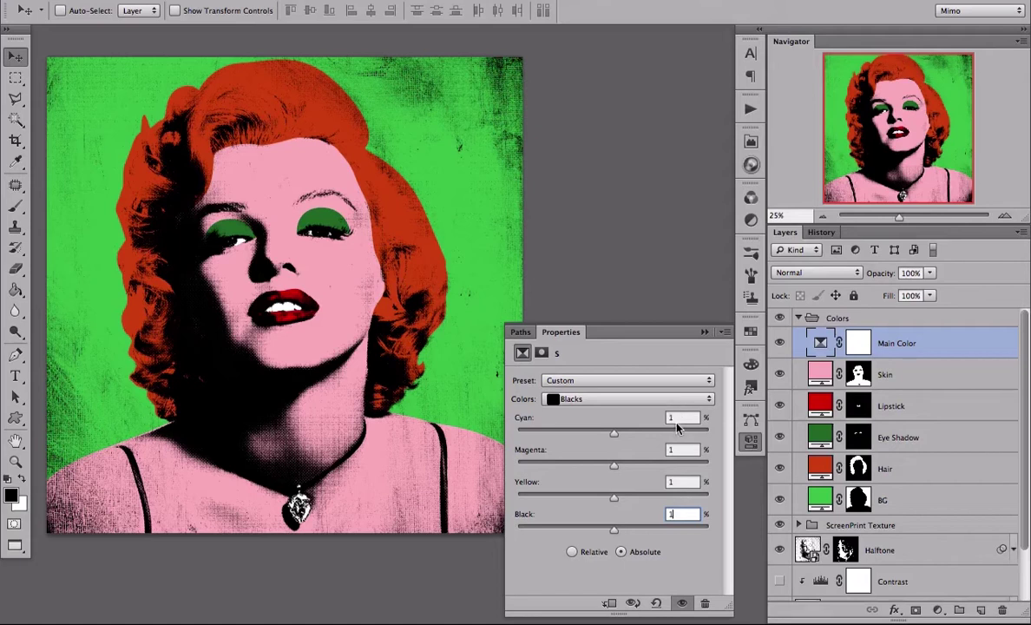
{"action": "key", "text": "Tab"}
{"action": "key", "text": "Tab"}
{"action": "type", "text": "-45"}
{"action": "left_click", "coordinate": [662, 514]}
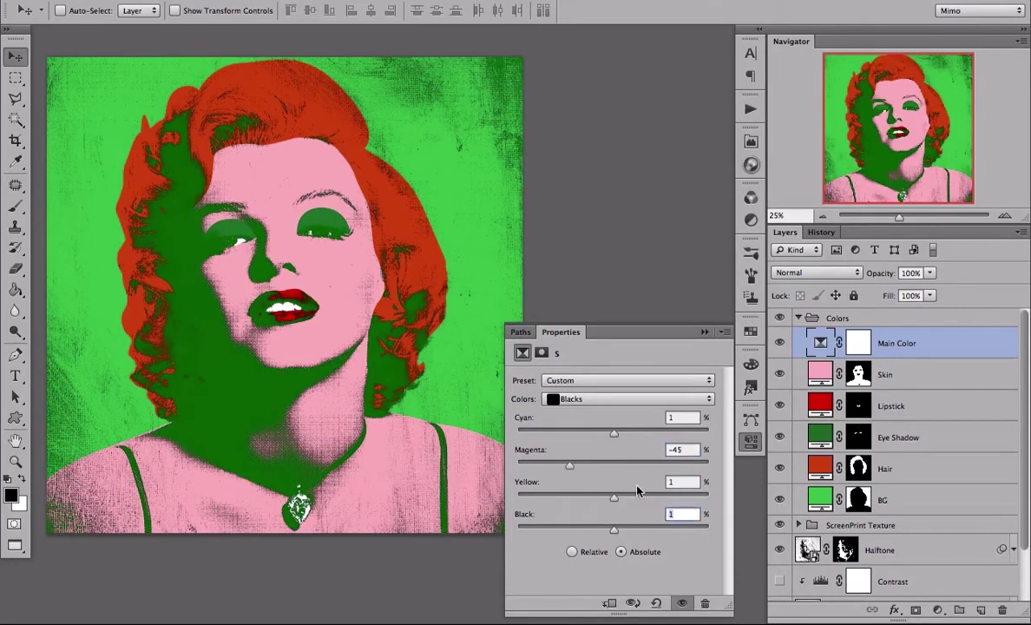
{"action": "type", "text": "45"}
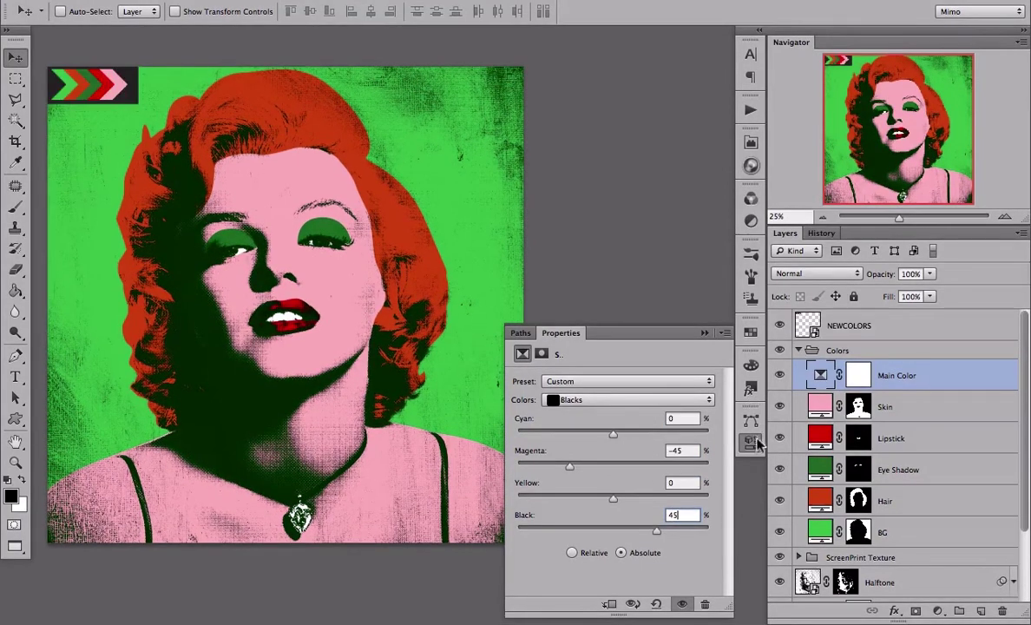
Step: Stop recording the Poison Ivy action and collapse its step list
{"action": "left_click", "coordinate": [752, 443]}
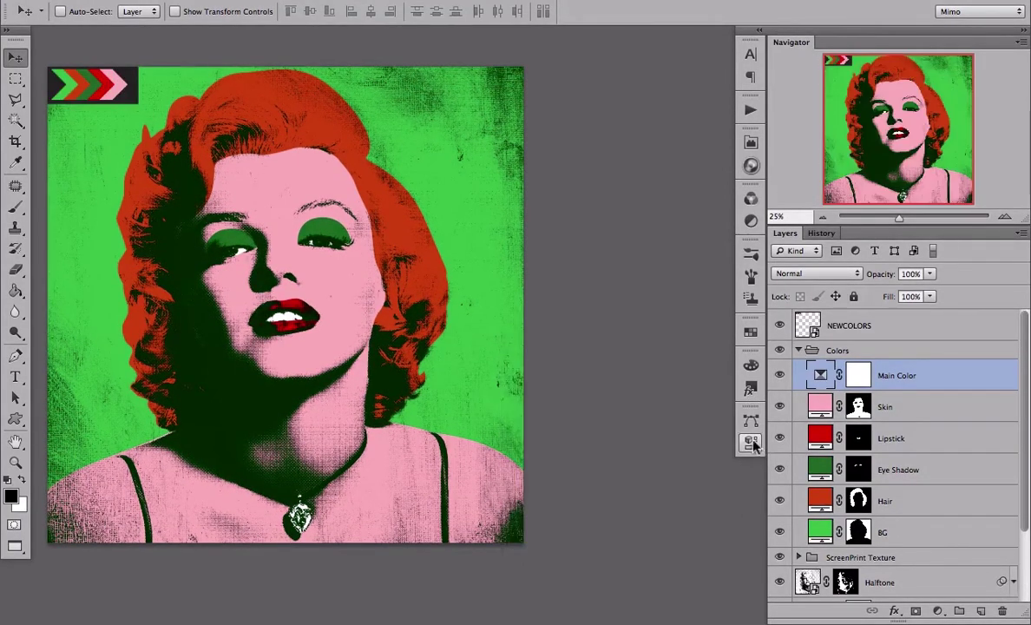
{"action": "left_click", "coordinate": [750, 112]}
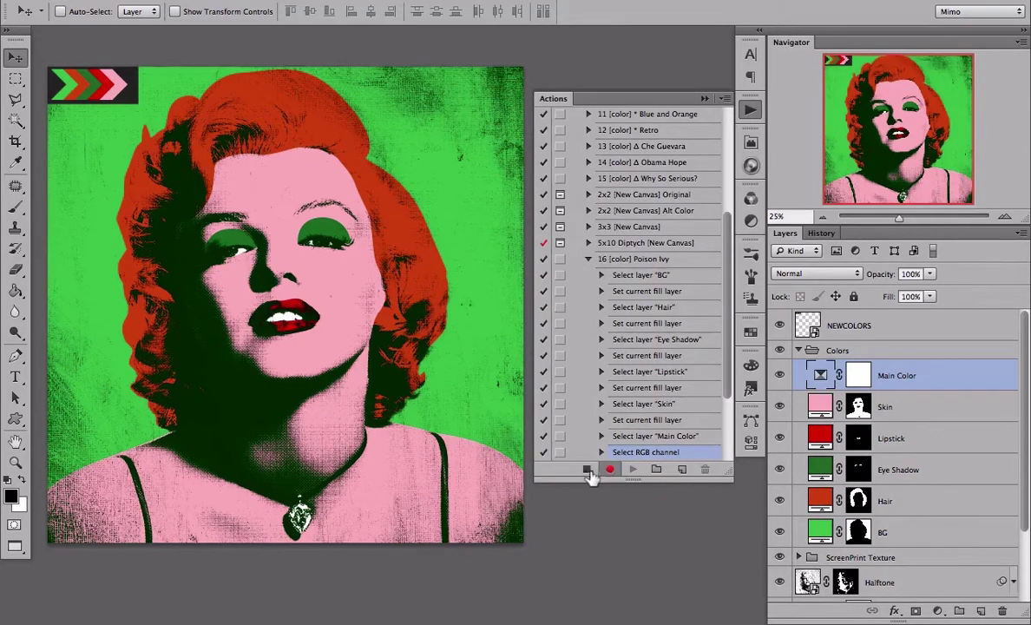
{"action": "left_click", "coordinate": [586, 469]}
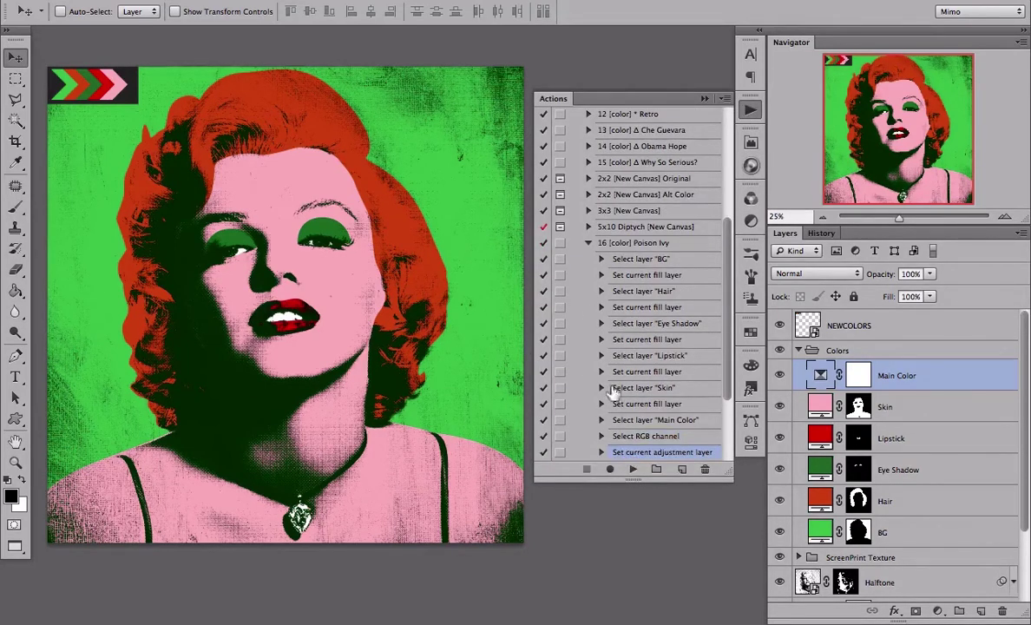
{"action": "left_click", "coordinate": [589, 243]}
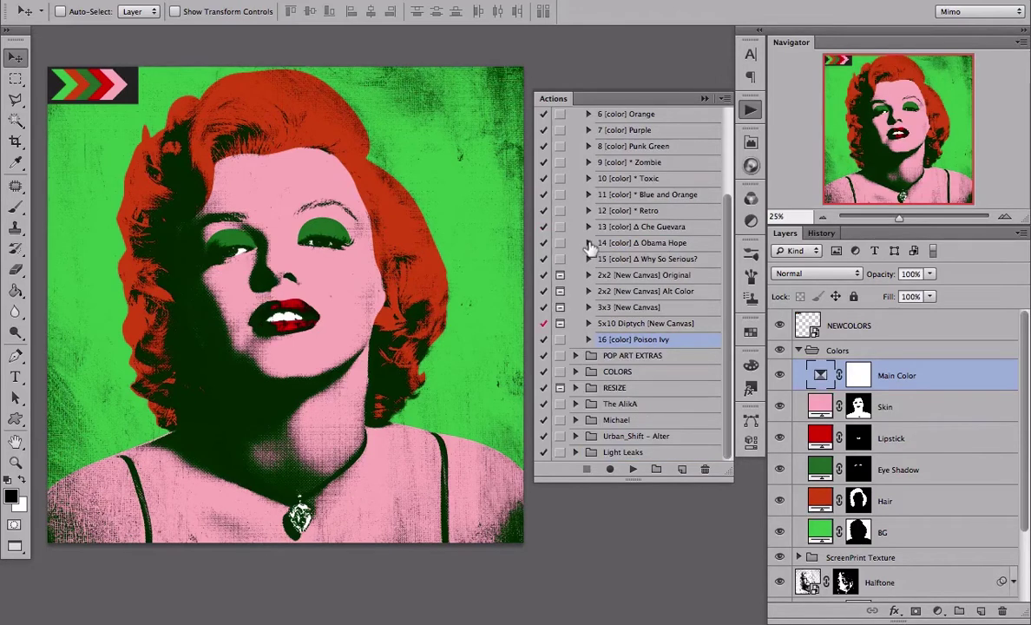
Step: Move Poison Ivy below 15 [color] Why So Serious? and hide the NEWCOLORS layer
{"action": "left_click_drag", "start_coordinate": [613, 345], "coordinate": [617, 274]}
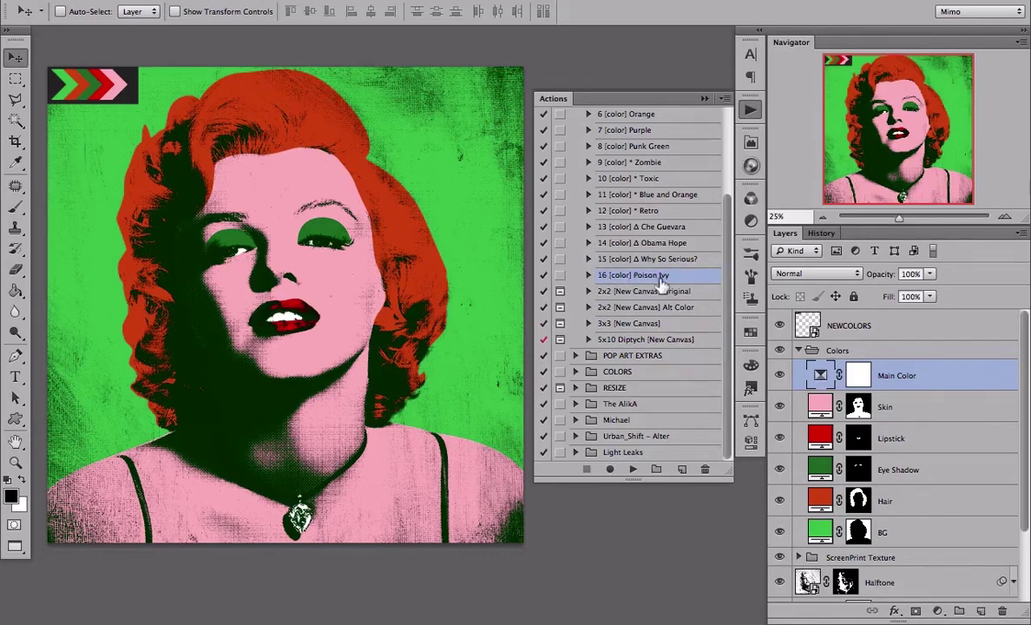
{"action": "scroll", "coordinate": [695, 276], "scroll_direction": "up", "scroll_amount": 3}
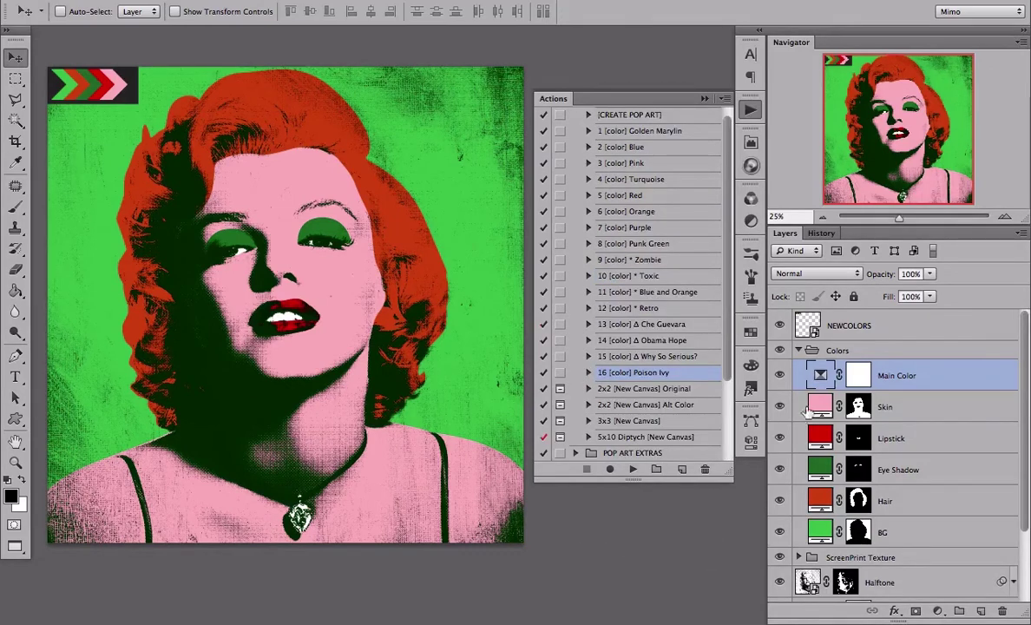
{"action": "left_click", "coordinate": [780, 327]}
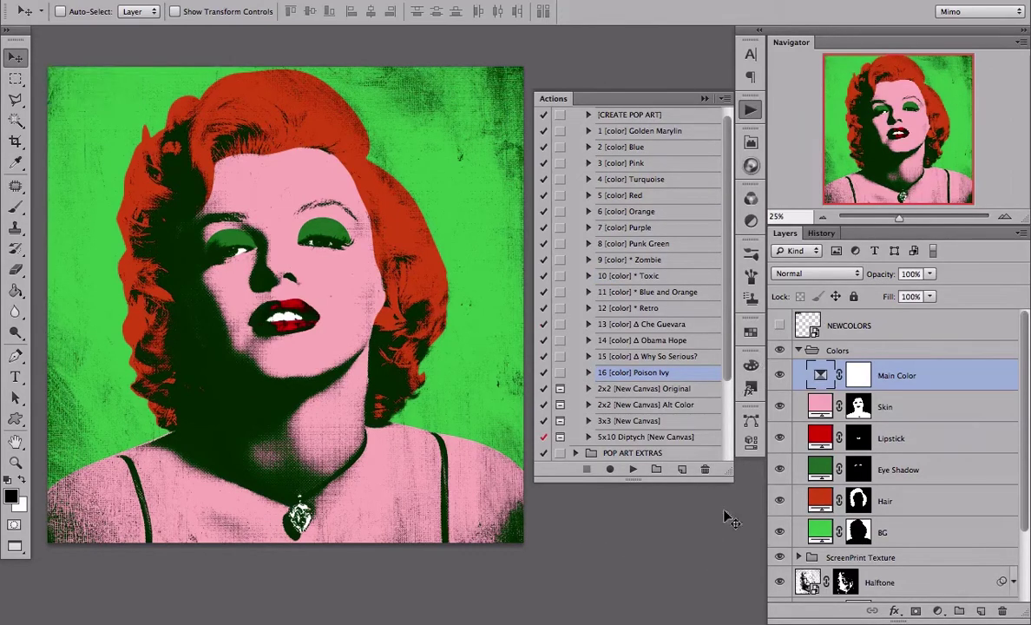
Step: Create a new action named '17 [color] CMYK' and begin recording it
{"action": "left_click", "coordinate": [682, 468]}
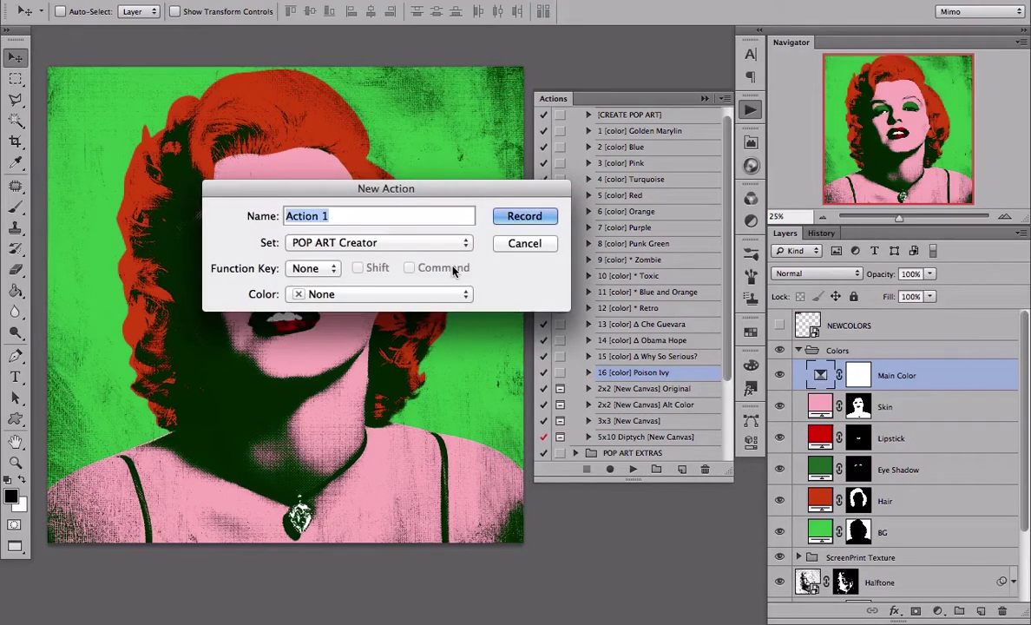
{"action": "type", "text": "17 [col"}
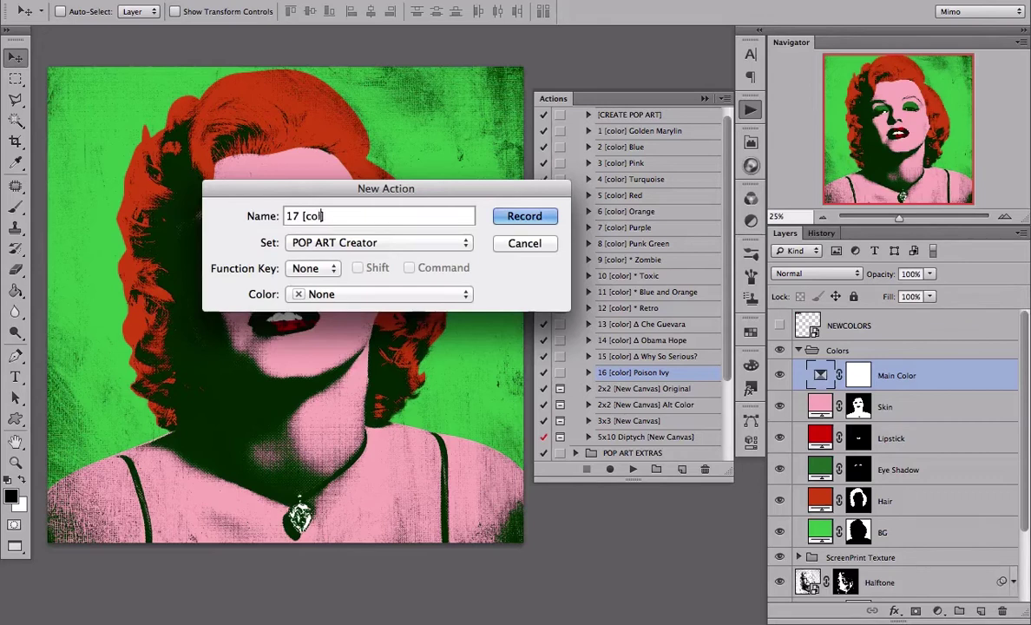
{"action": "type", "text": "or] CMYK"}
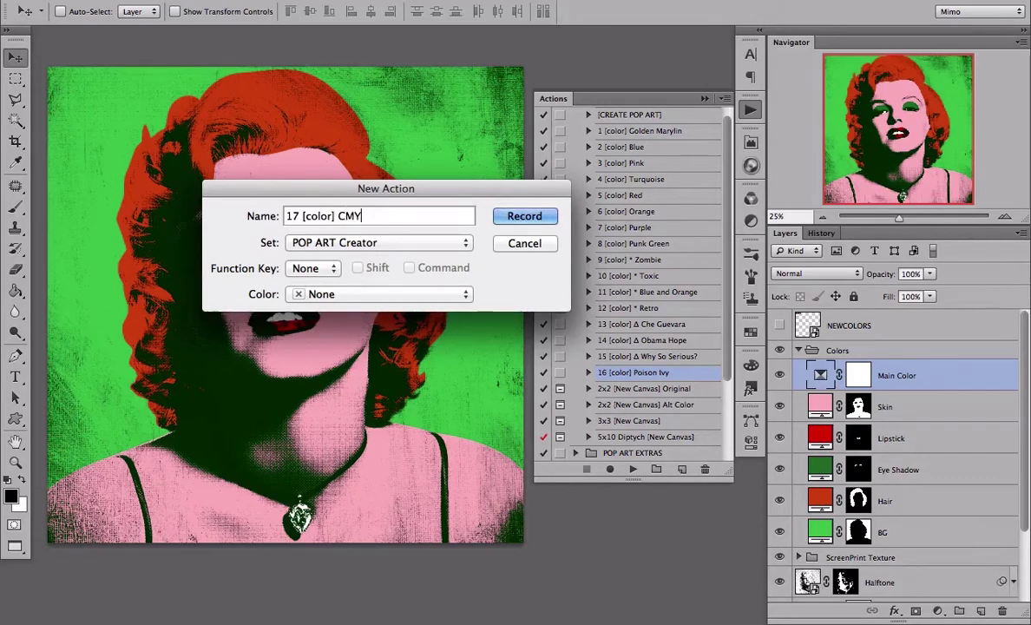
{"action": "left_click", "coordinate": [513, 216]}
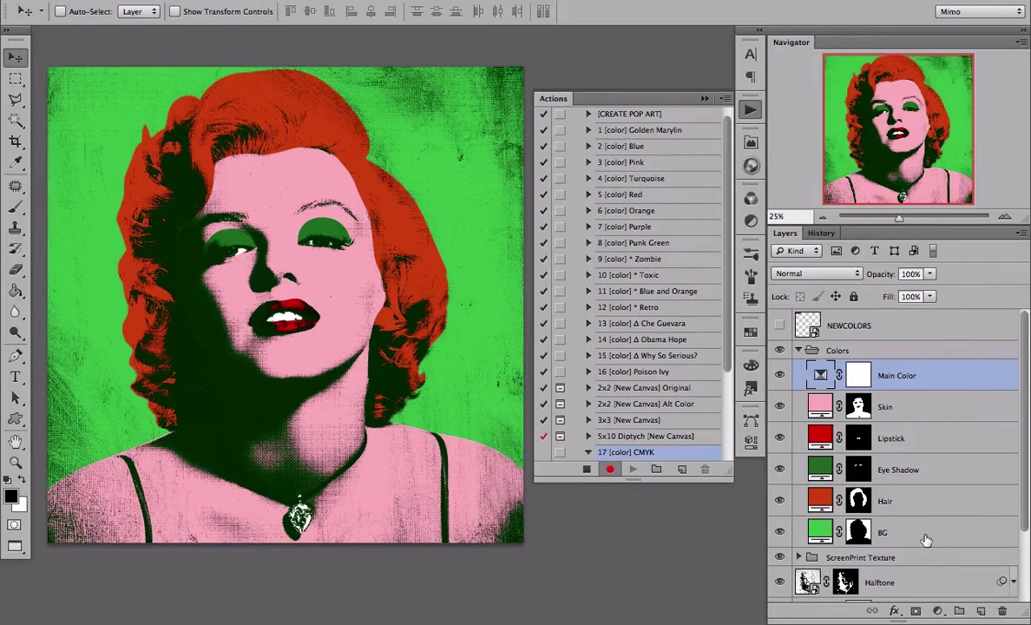
Step: Change the BG fill to pure cyan (C 100)
{"action": "left_click", "coordinate": [908, 537]}
{"action": "double_click", "coordinate": [819, 533]}
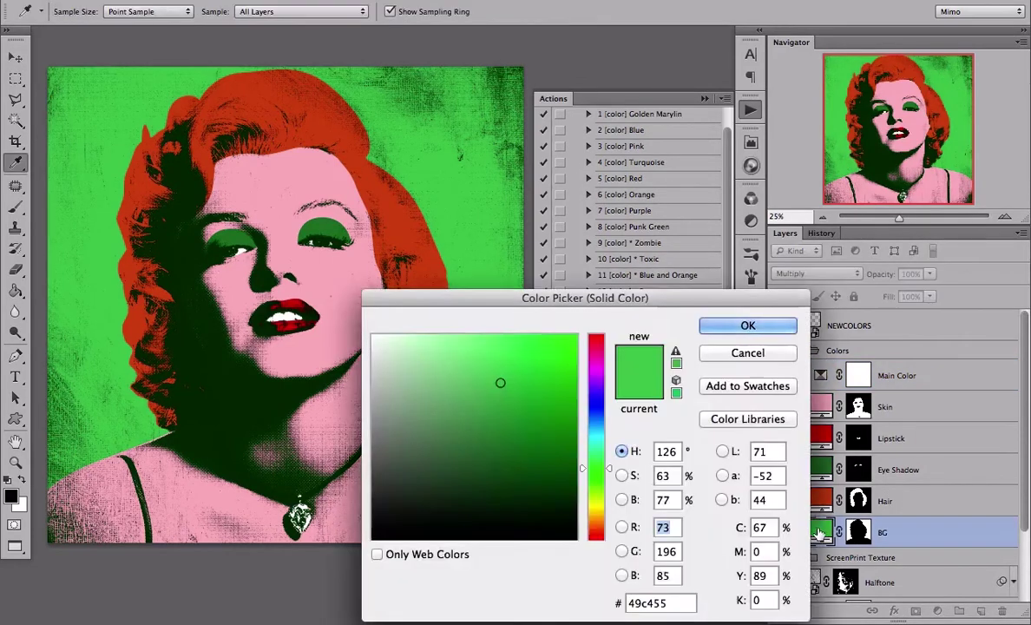
{"action": "type", "text": "100"}
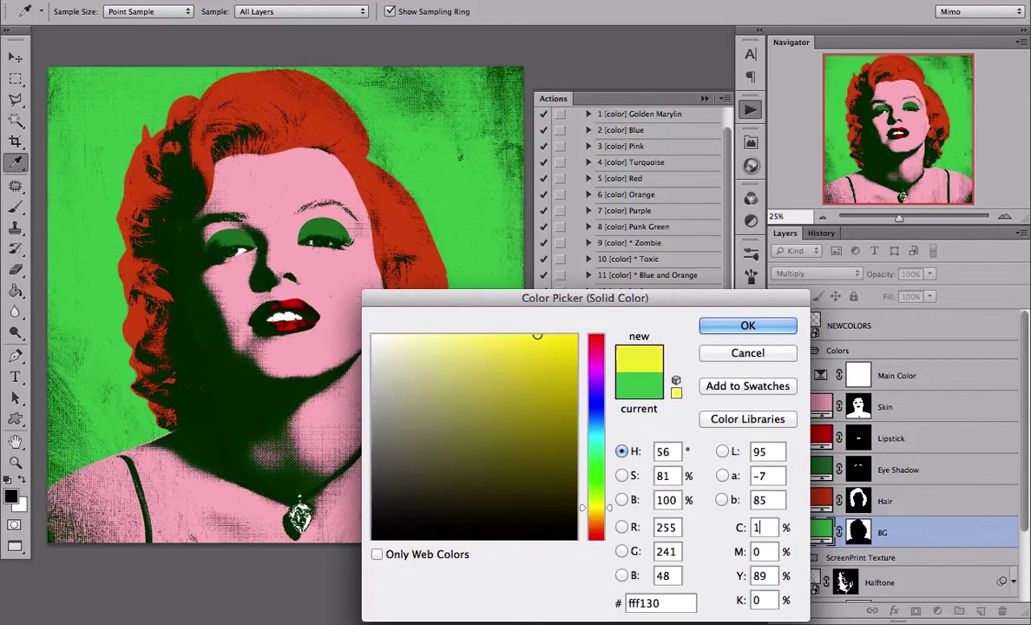
{"action": "key", "text": "Tab"}
{"action": "key", "text": "Tab"}
{"action": "type", "text": "0"}
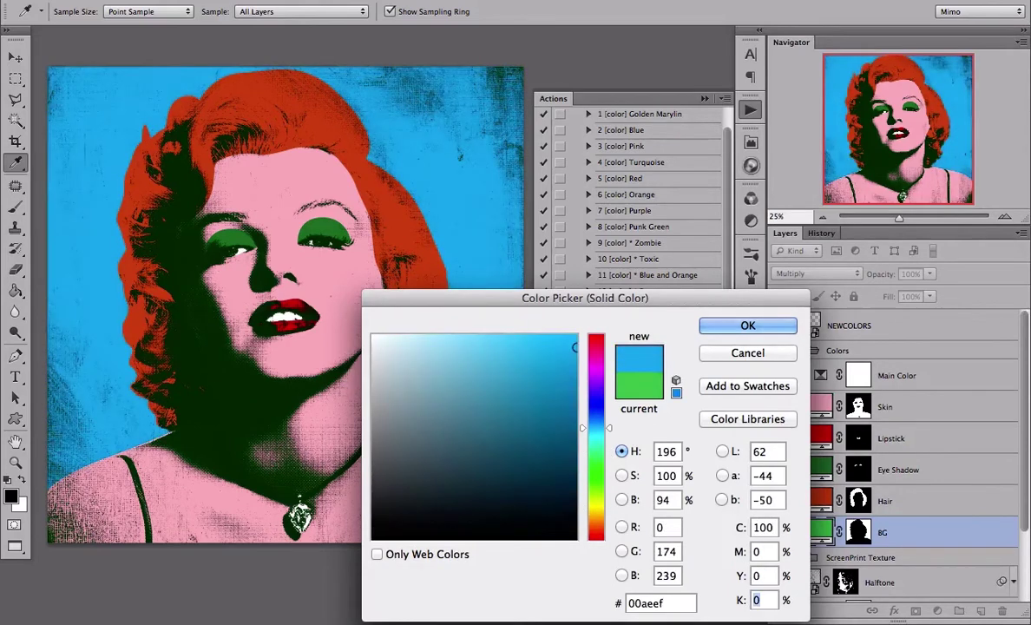
{"action": "key", "text": "Return"}
Step: Change the Hair fill to pure yellow, CMYK 0/0/100/0
{"action": "left_click", "coordinate": [839, 500]}
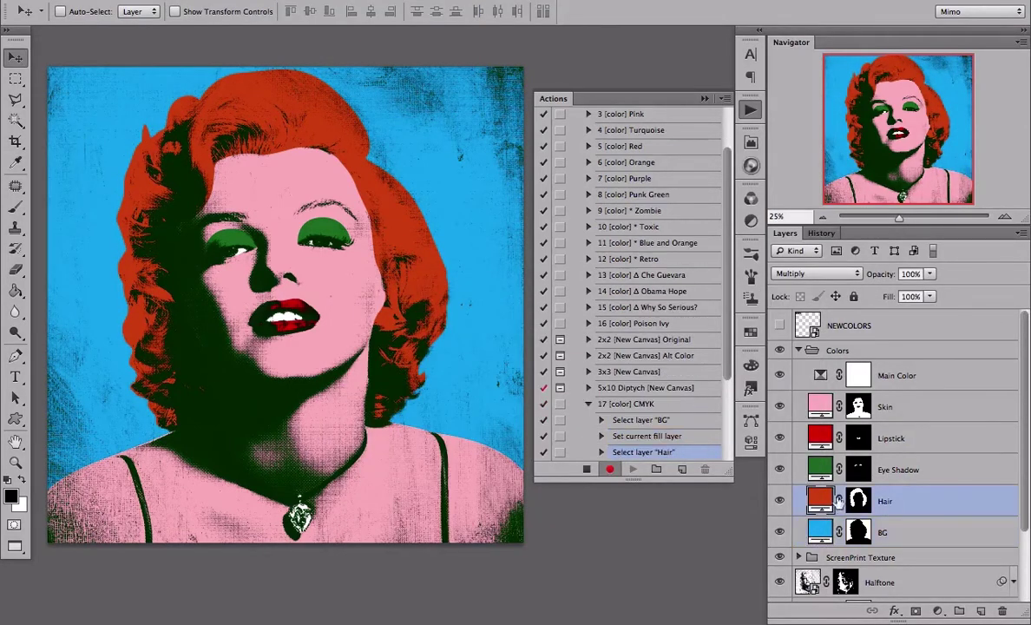
{"action": "double_click", "coordinate": [820, 500]}
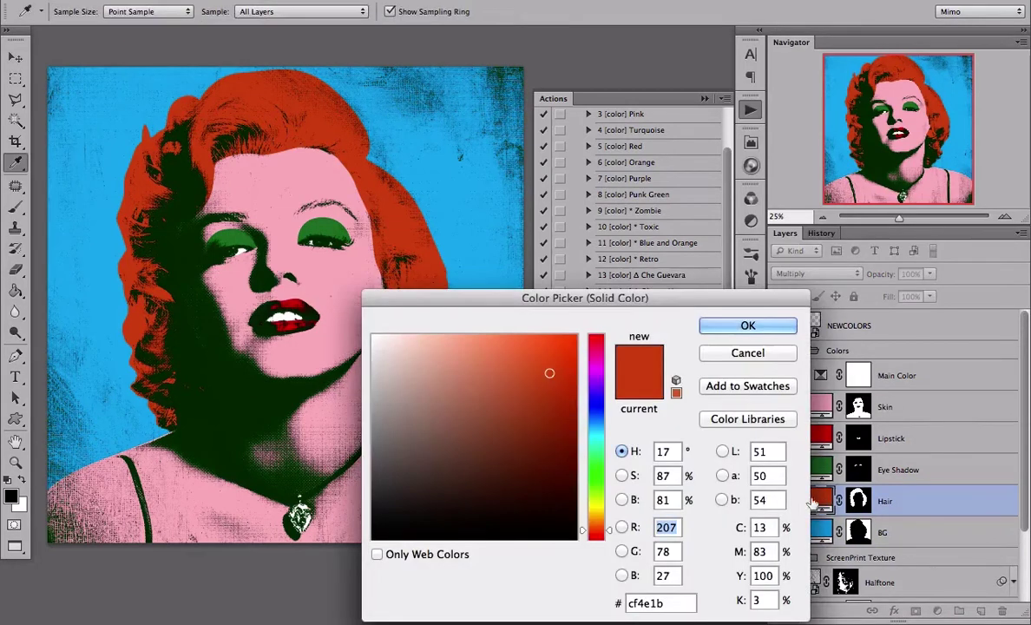
{"action": "left_click", "coordinate": [760, 528]}
{"action": "type", "text": "0"}
{"action": "key", "text": "Tab"}
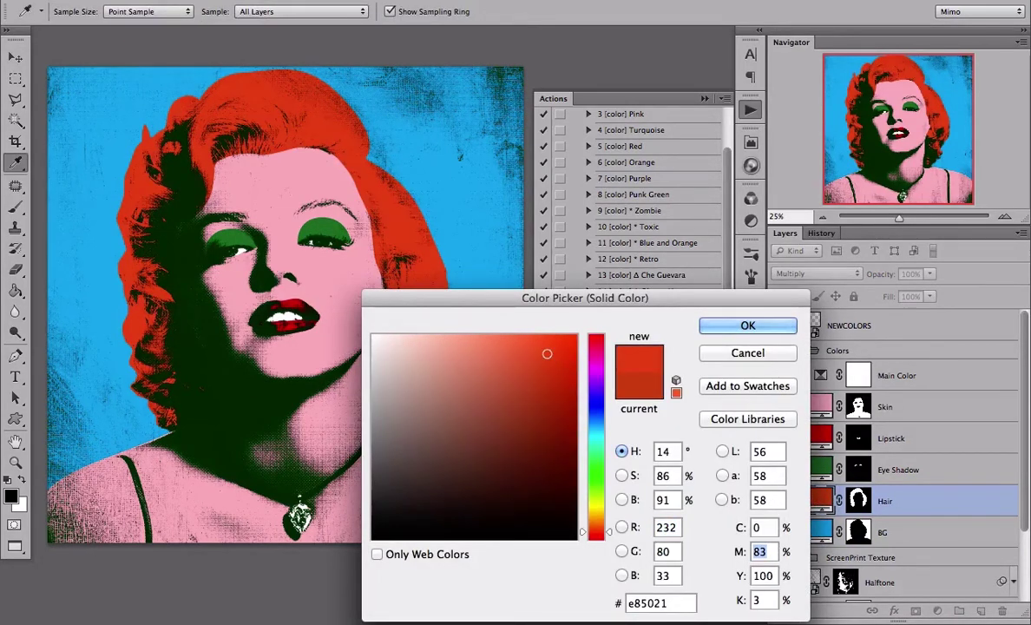
{"action": "type", "text": "0"}
{"action": "key", "text": "Tab"}
{"action": "type", "text": "100"}
{"action": "key", "text": "Tab"}
{"action": "type", "text": "0"}
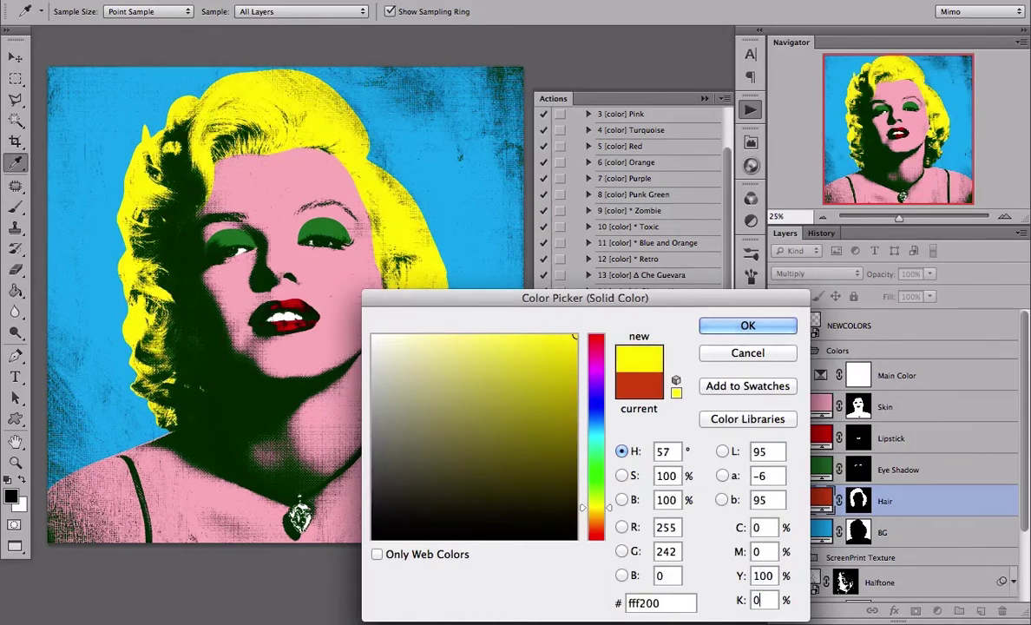
{"action": "key", "text": "Return"}
Step: Set the Eye Shadow fill to pure cyan, CMYK 100/0/0/0
{"action": "left_click", "coordinate": [953, 476]}
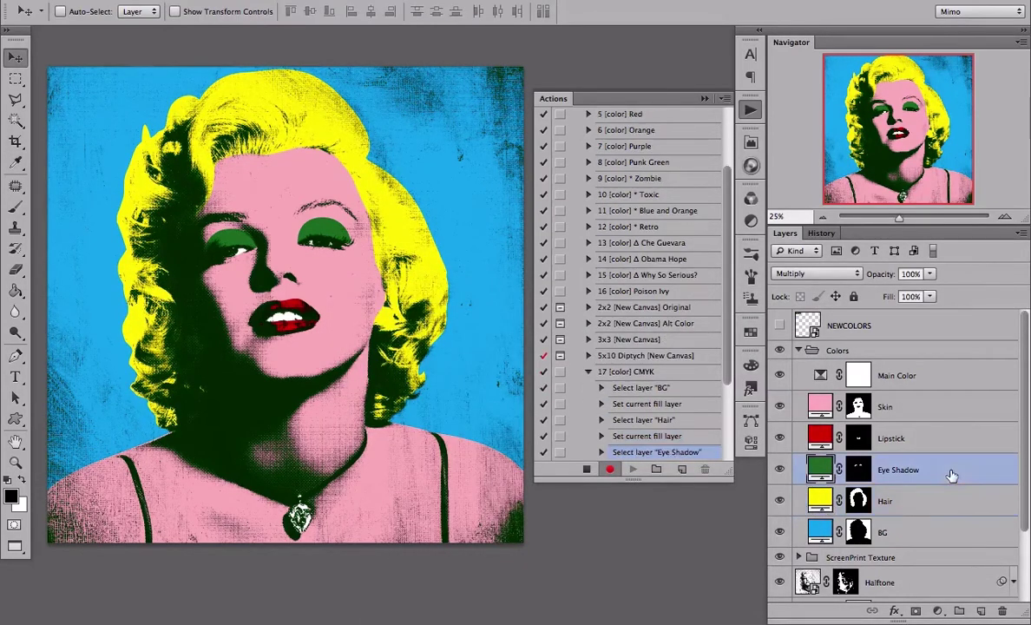
{"action": "double_click", "coordinate": [821, 469]}
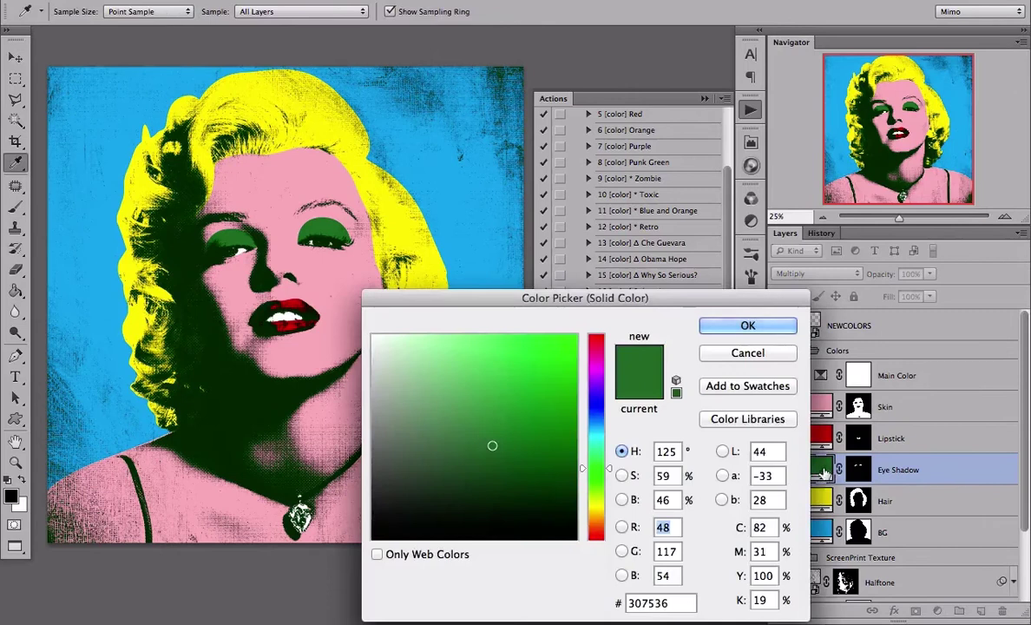
{"action": "left_click", "coordinate": [770, 527]}
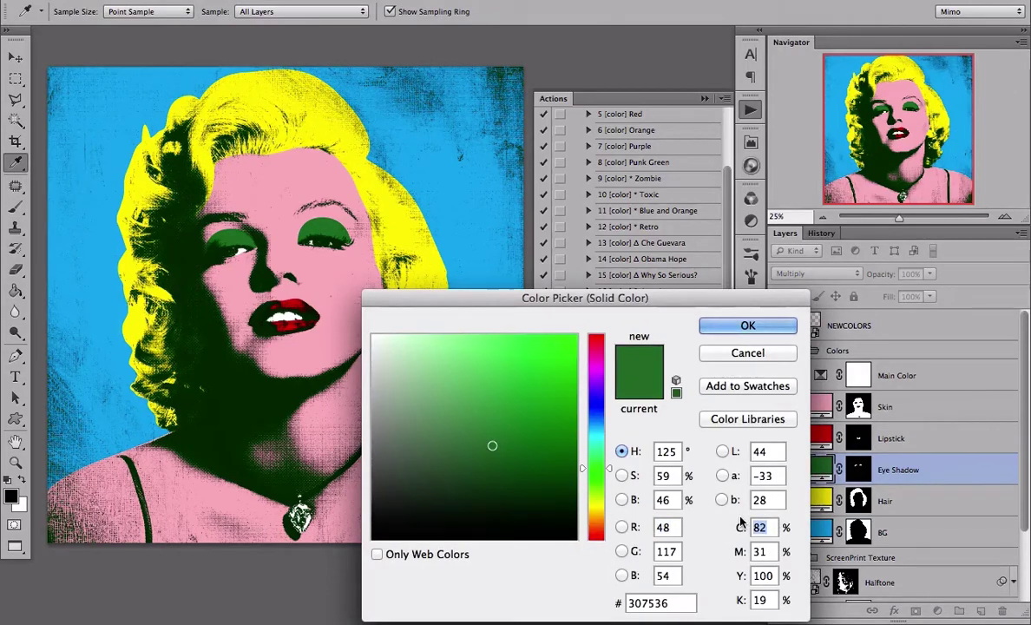
{"action": "type", "text": "100"}
{"action": "key", "text": "Tab"}
{"action": "type", "text": "0"}
{"action": "key", "text": "Tab"}
{"action": "type", "text": "0"}
{"action": "key", "text": "Tab"}
{"action": "type", "text": "0"}
{"action": "key", "text": "Tab"}
{"action": "key", "text": "Return"}
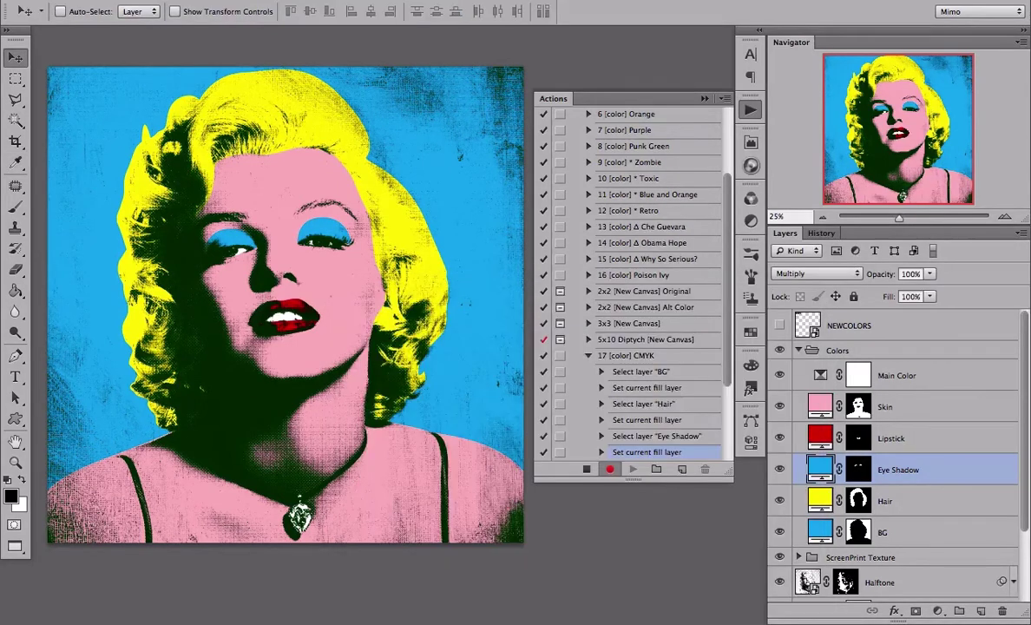
Step: Set the Lipstick fill to pure magenta, CMYK 0/100/0/0
{"action": "left_click", "coordinate": [930, 443]}
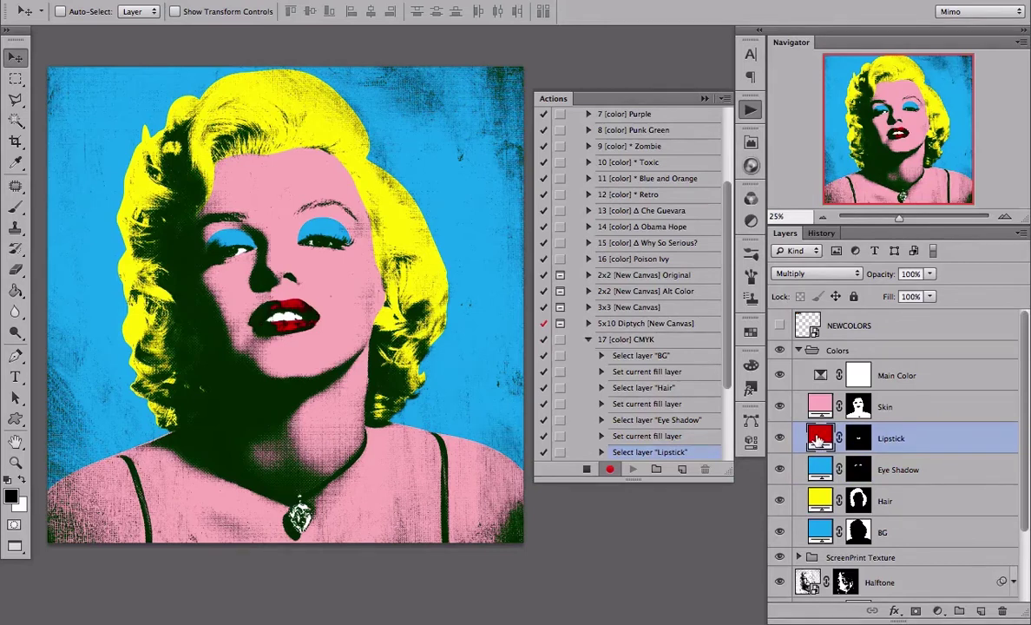
{"action": "double_click", "coordinate": [819, 439]}
{"action": "double_click", "coordinate": [753, 526]}
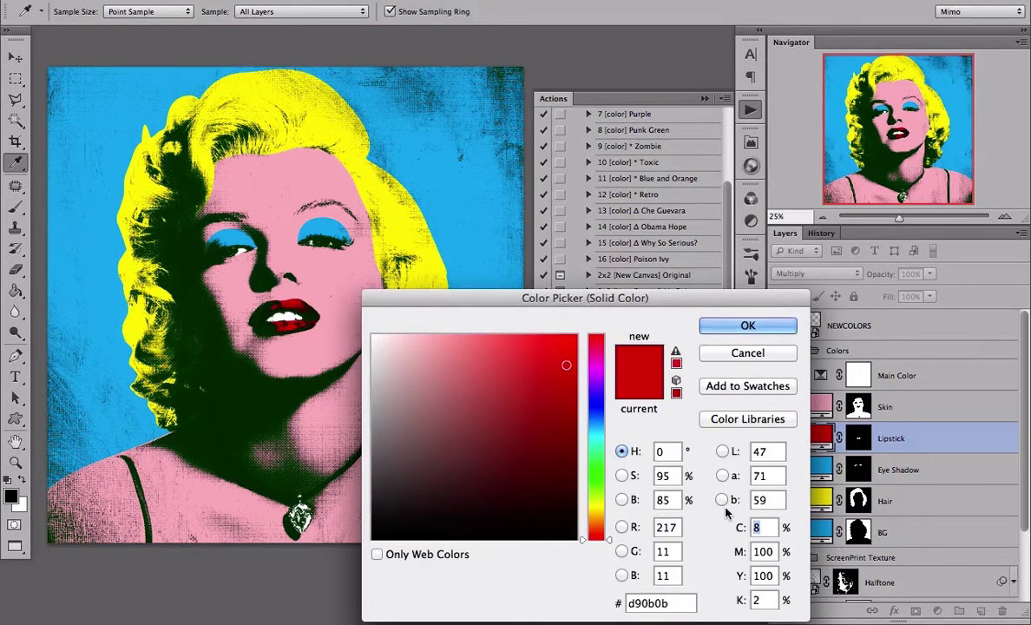
{"action": "type", "text": "0"}
{"action": "key", "text": "Tab"}
{"action": "key", "text": "Tab"}
{"action": "type", "text": "0"}
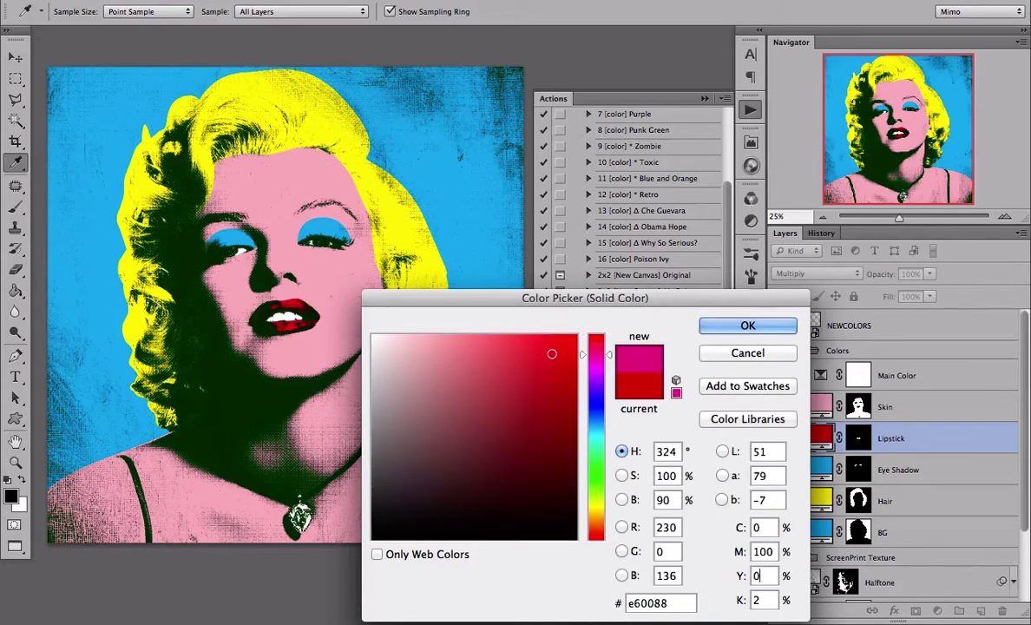
{"action": "key", "text": "Tab"}
{"action": "type", "text": "0"}
{"action": "key", "text": "Return"}
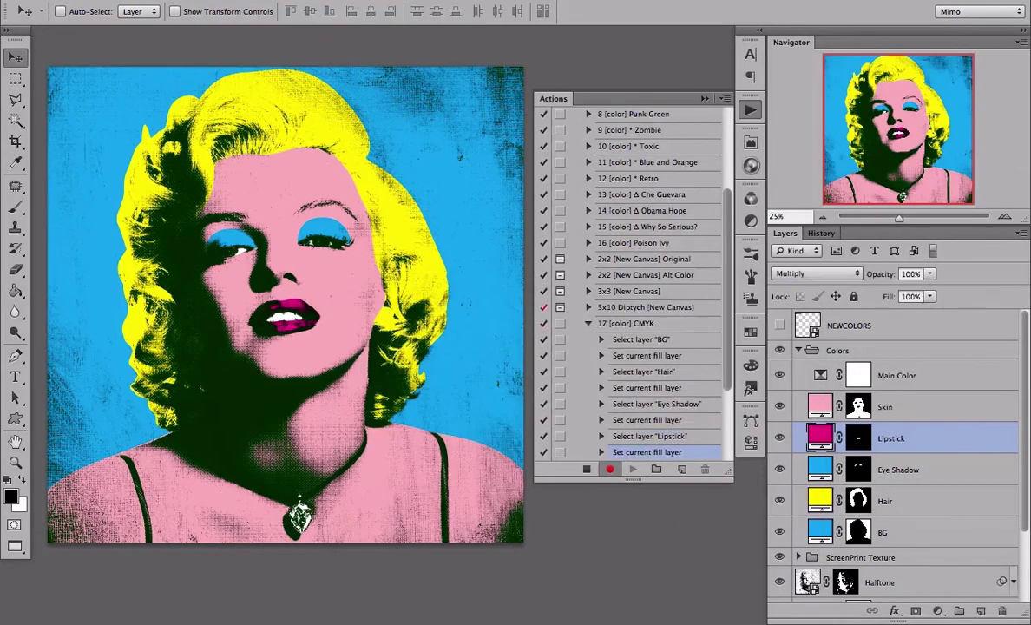
Step: Change the Skin fill layer's colour to a paler pink (C 3, M 19, Y 7)
{"action": "left_click", "coordinate": [931, 414]}
{"action": "double_click", "coordinate": [820, 406]}
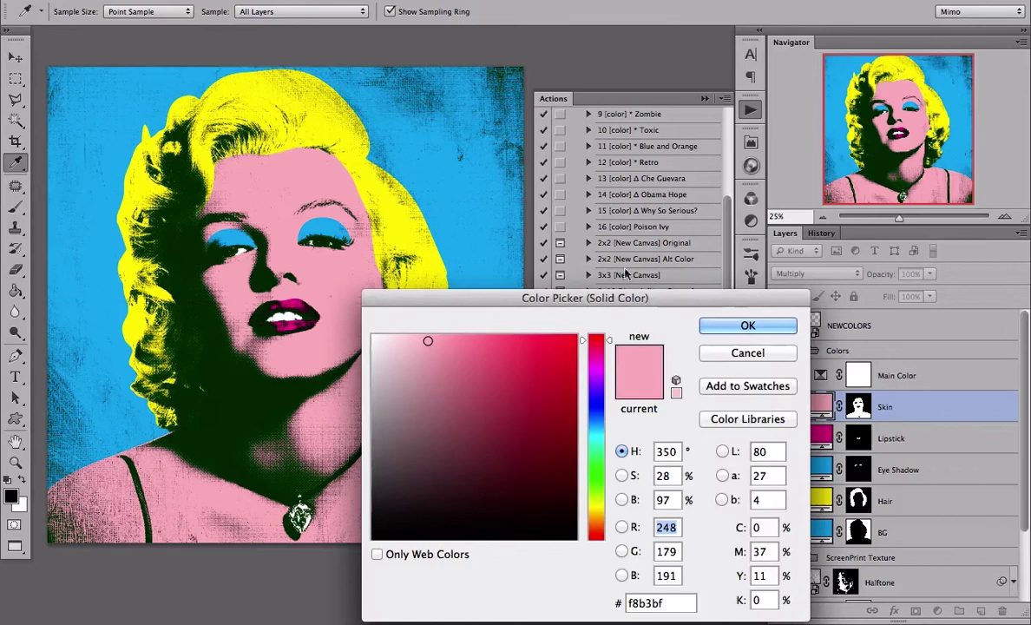
{"action": "left_click", "coordinate": [396, 345]}
{"action": "left_click", "coordinate": [396, 341]}
{"action": "left_click", "coordinate": [394, 348]}
{"action": "left_click", "coordinate": [398, 345]}
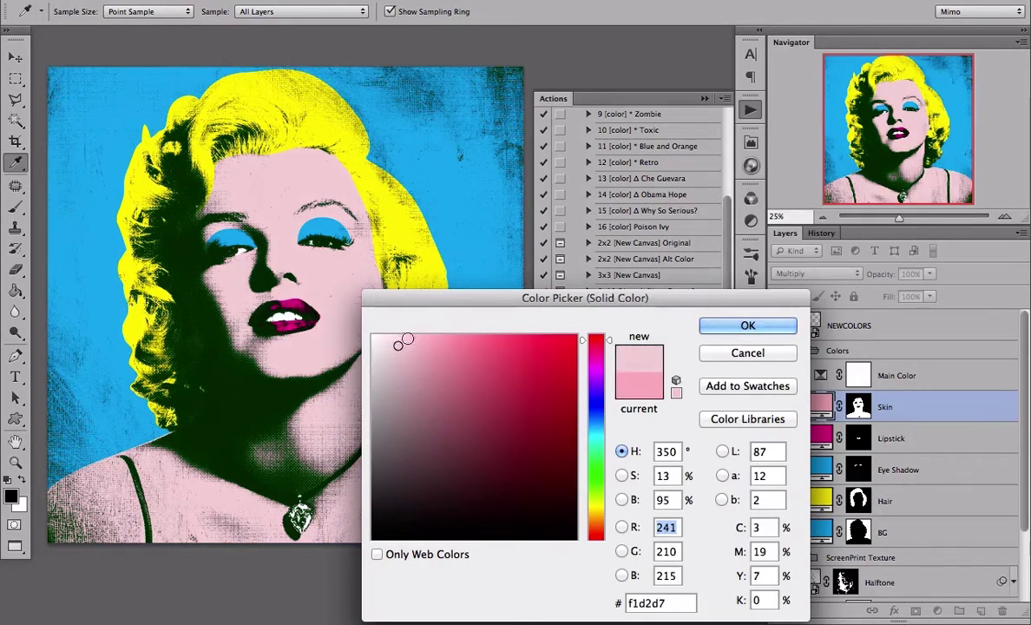
{"action": "left_click", "coordinate": [735, 328]}
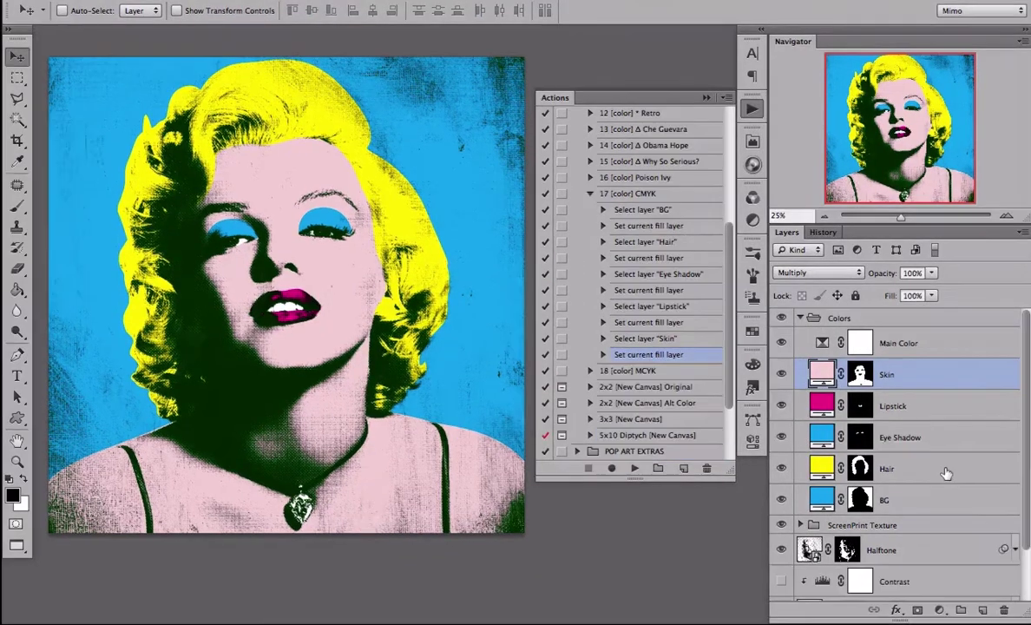
Step: In the Main Color selective colour layer, set Blacks Cyan, Magenta, Yellow and Black to 0
{"action": "left_click", "coordinate": [934, 343]}
{"action": "double_click", "coordinate": [822, 343]}
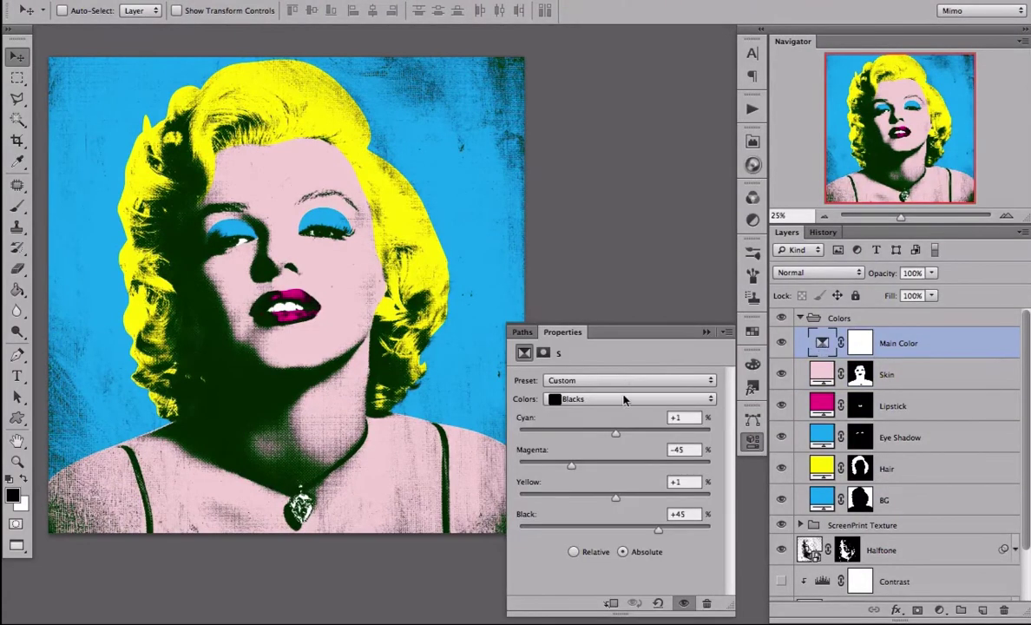
{"action": "left_click", "coordinate": [688, 417]}
{"action": "type", "text": "0"}
{"action": "key", "text": "Tab"}
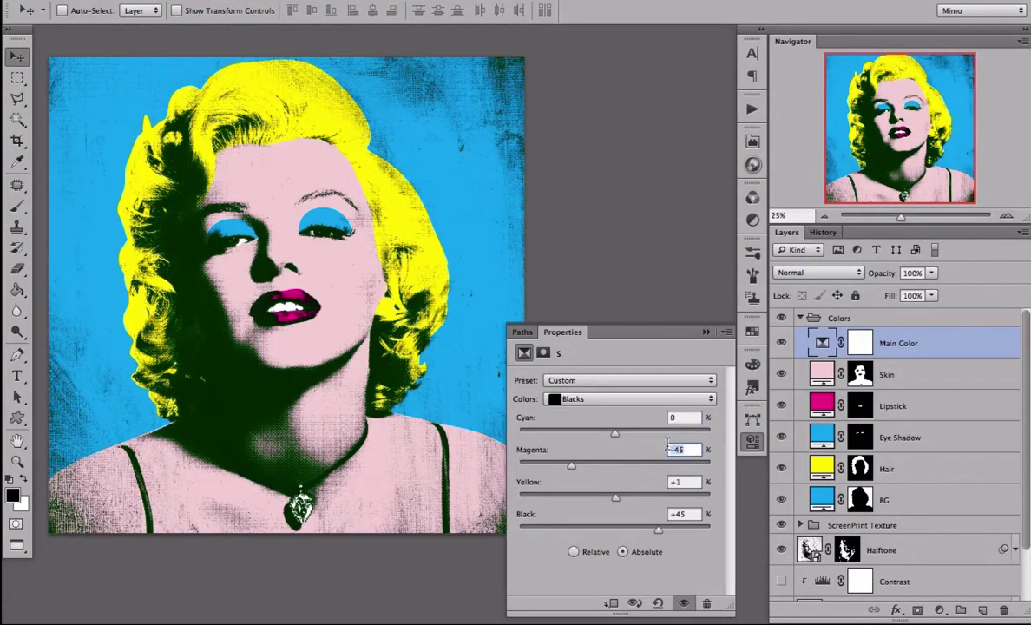
{"action": "type", "text": "0"}
{"action": "key", "text": "Tab"}
{"action": "type", "text": "0"}
{"action": "type", "text": "0"}
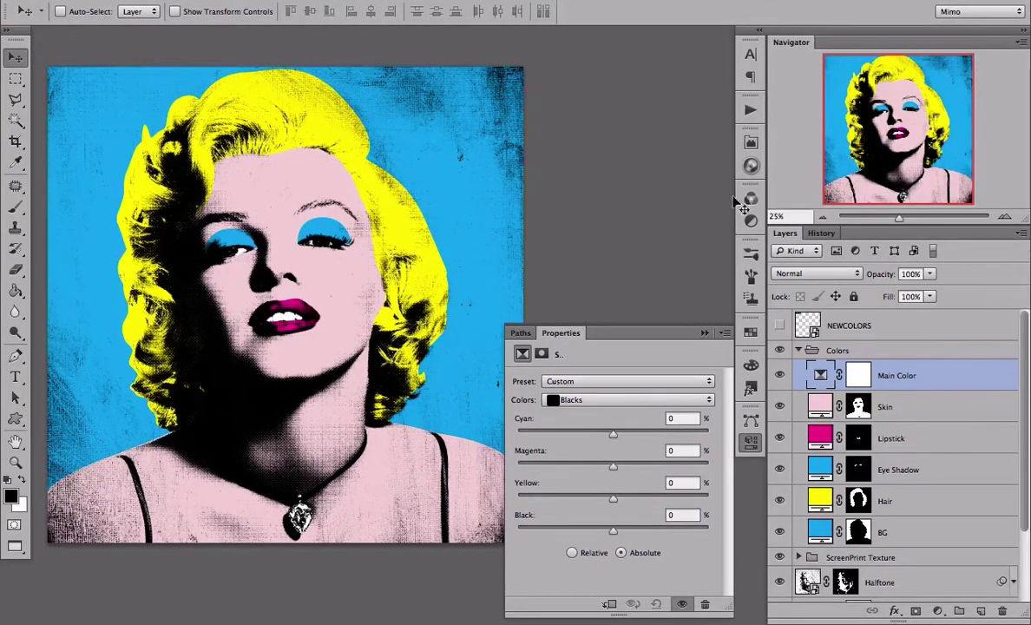
Step: Stop recording, collapse the 17 [color] CMYK action and move it below 16 [color] Poison Ivy
{"action": "left_click", "coordinate": [751, 111]}
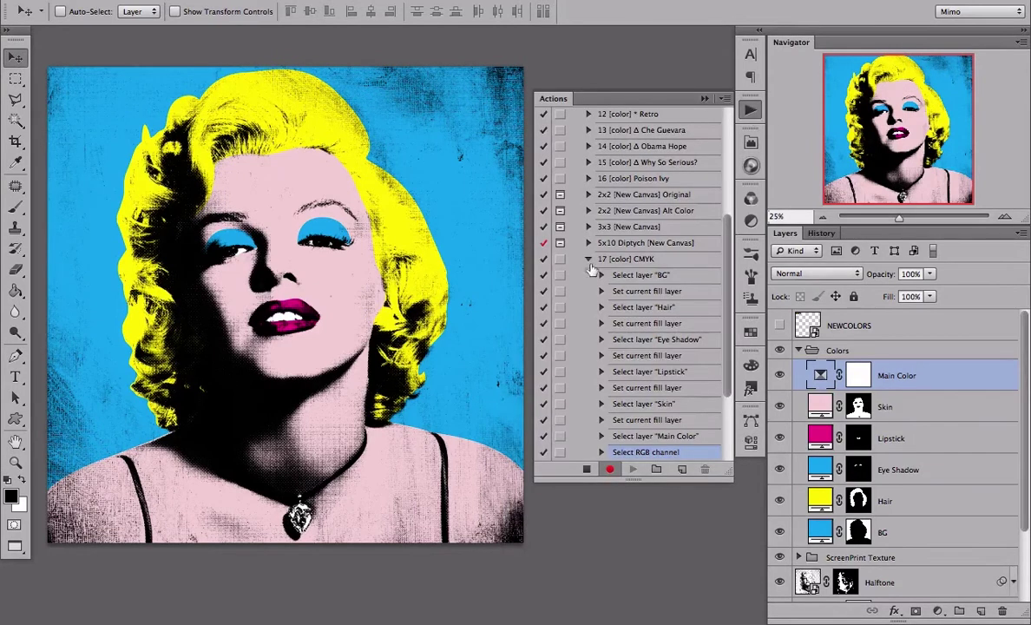
{"action": "left_click", "coordinate": [588, 473]}
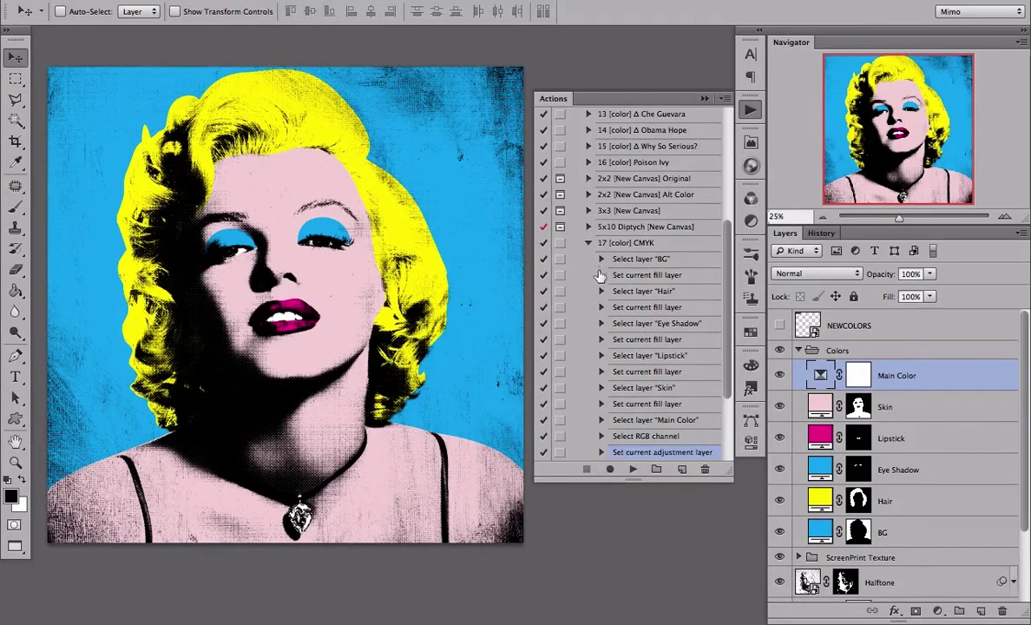
{"action": "left_click", "coordinate": [589, 244]}
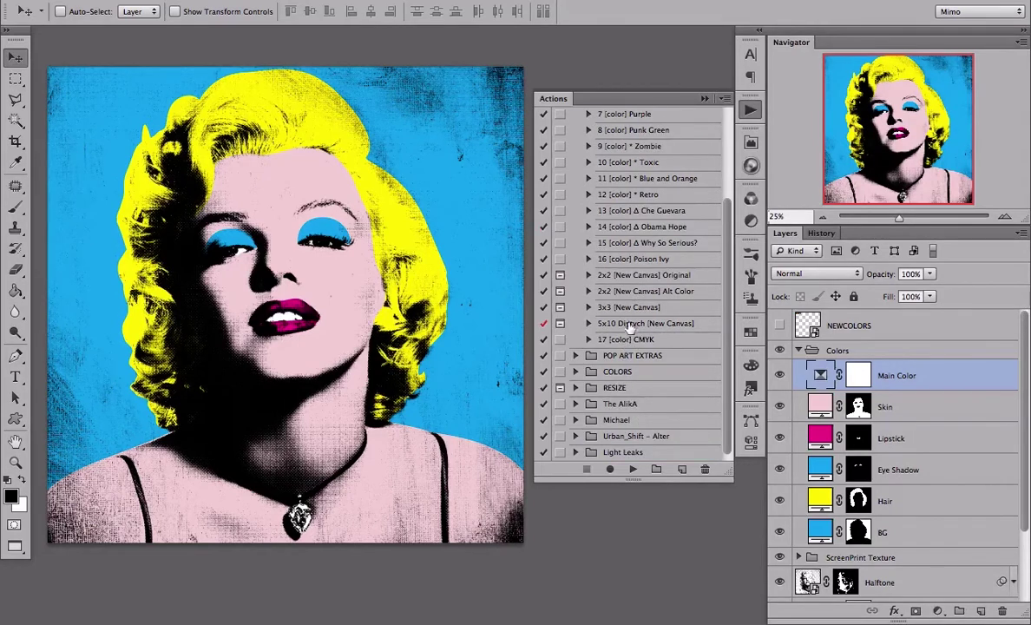
{"action": "left_click_drag", "start_coordinate": [618, 345], "coordinate": [622, 270]}
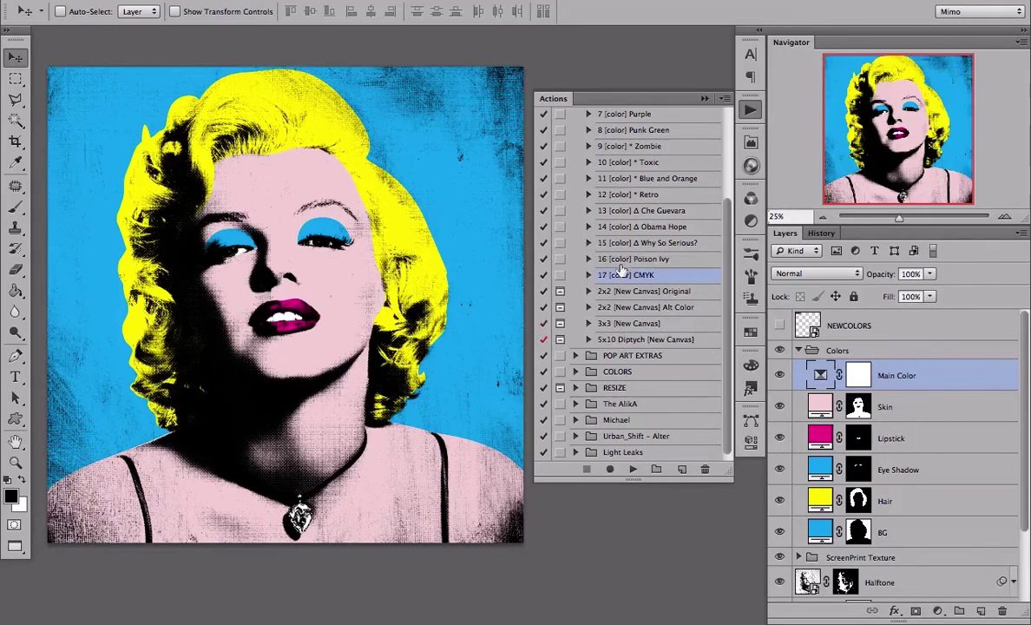
Step: Play Poison Ivy, then CMYK, then Poison Ivy again to compare the two looks
{"action": "left_click", "coordinate": [625, 259]}
{"action": "left_click", "coordinate": [633, 468]}
{"action": "left_click", "coordinate": [570, 272]}
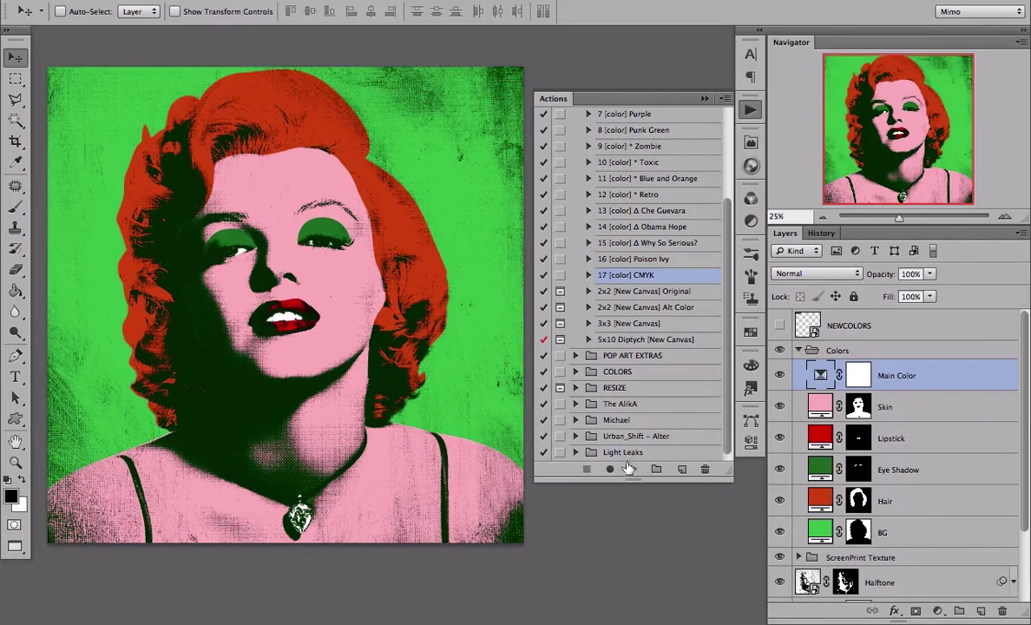
{"action": "left_click", "coordinate": [633, 469]}
{"action": "left_click", "coordinate": [578, 259]}
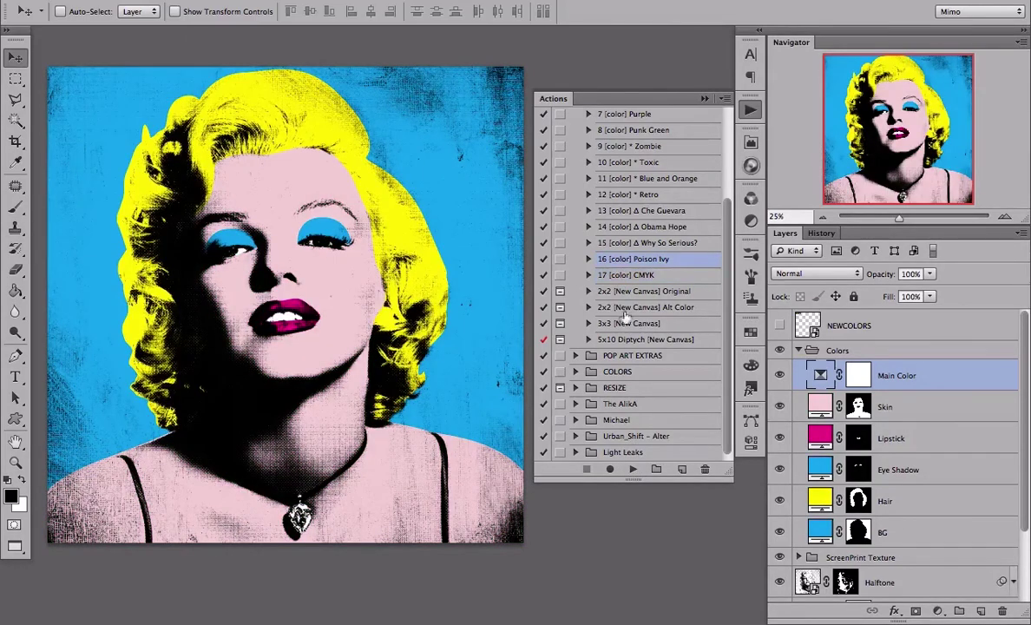
{"action": "left_click", "coordinate": [634, 469]}
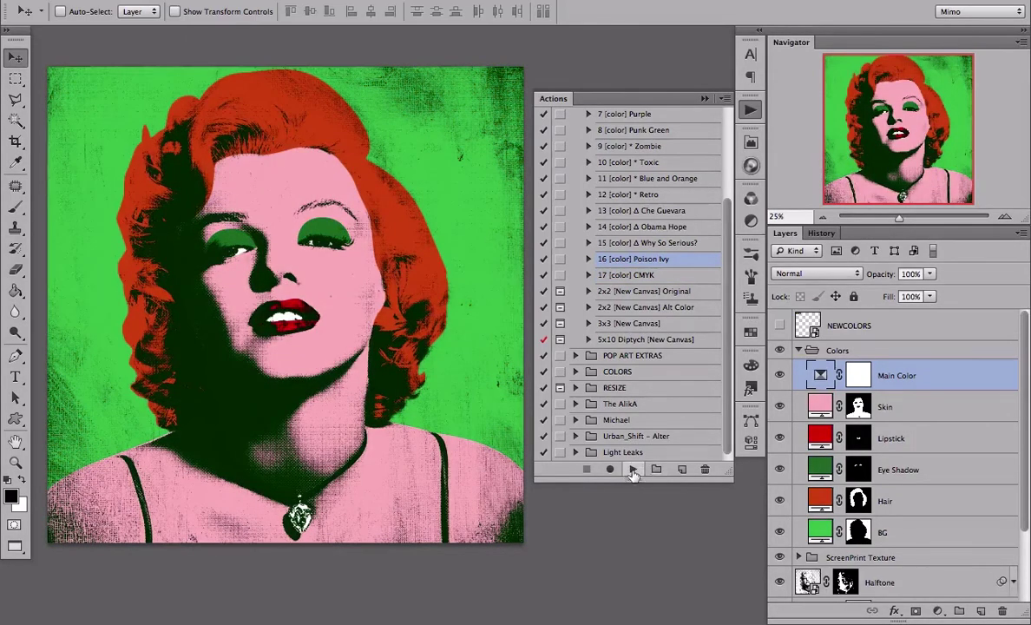